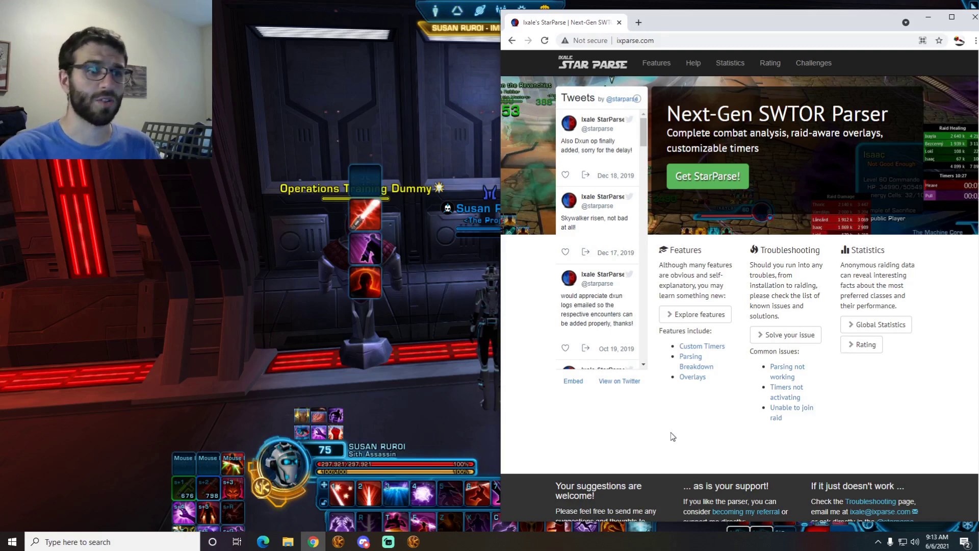
Download the StarParse installer from the ixparse.com home page.
{"action": "left_click", "coordinate": [661, 38]}
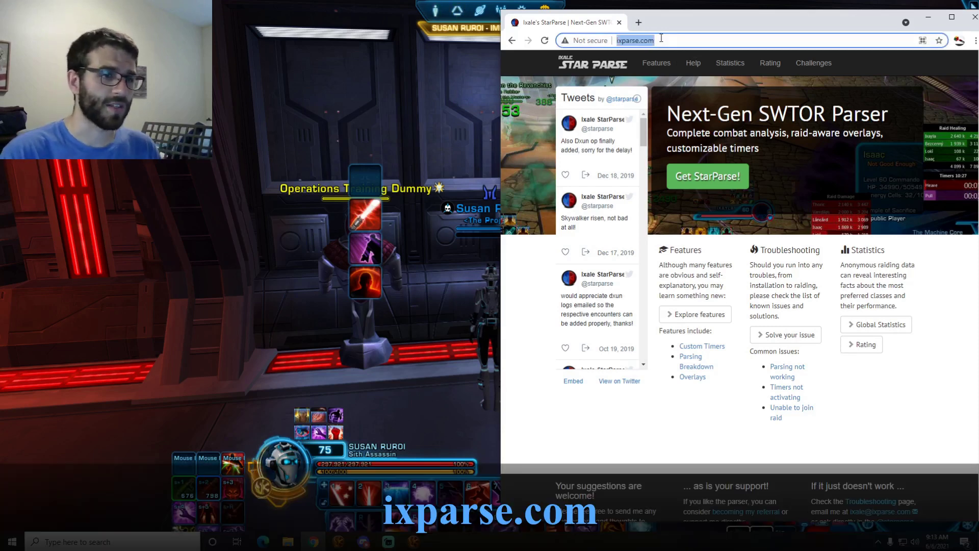
{"action": "left_click", "coordinate": [805, 167]}
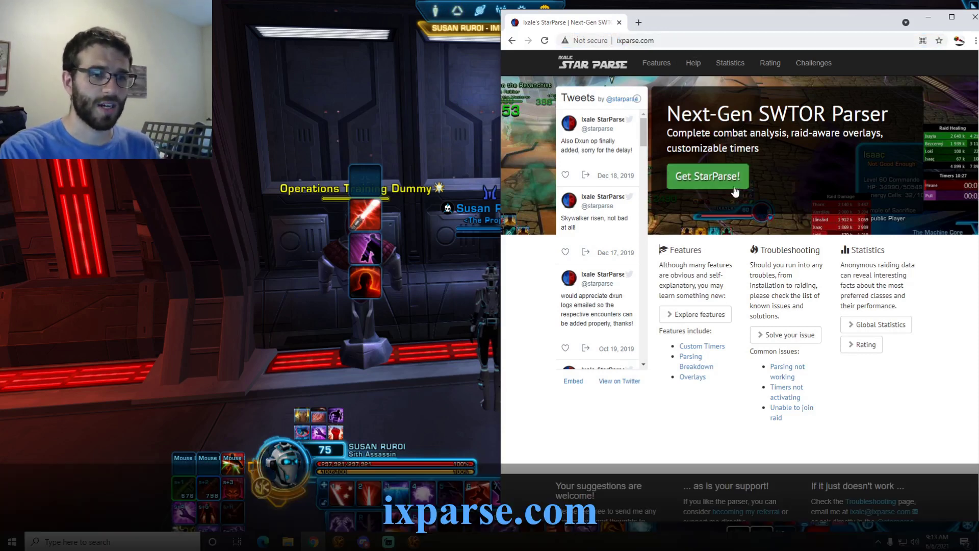
{"action": "left_click", "coordinate": [702, 182]}
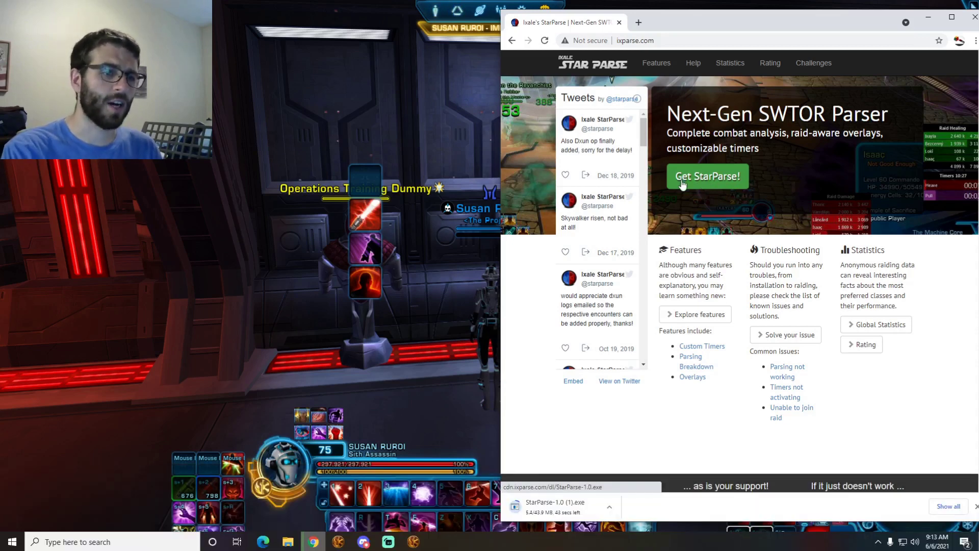
Return to the game and enable combat logging to file in the Combat Logging preferences, applying the change.
{"action": "left_click", "coordinate": [375, 107]}
{"action": "key", "text": "Escape"}
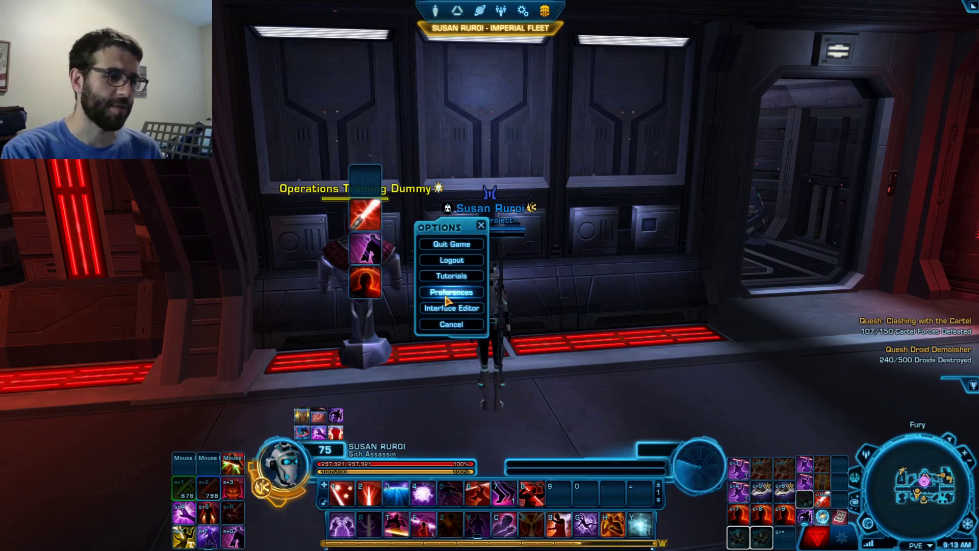
{"action": "left_click_drag", "start_coordinate": [453, 227], "coordinate": [535, 190]}
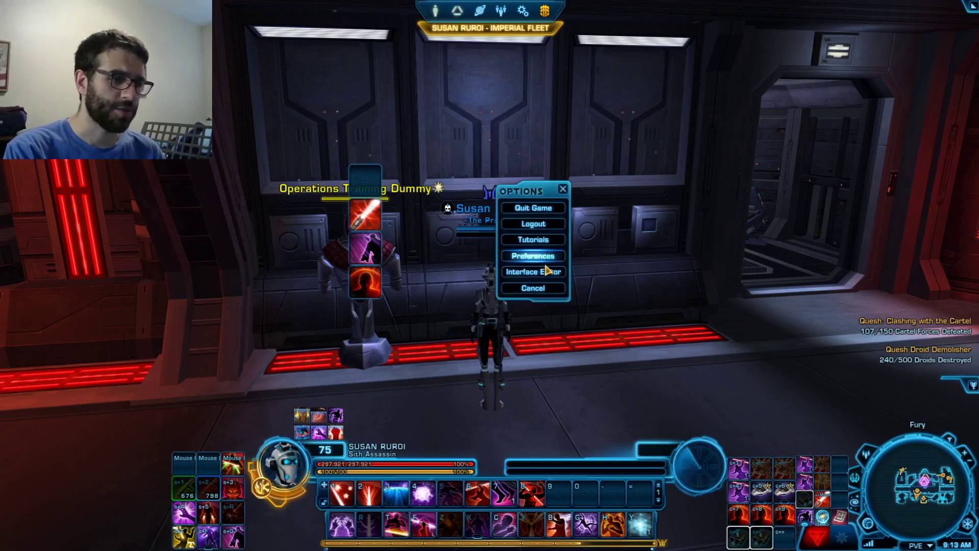
{"action": "left_click", "coordinate": [531, 259]}
{"action": "left_click_drag", "start_coordinate": [389, 76], "coordinate": [467, 82]}
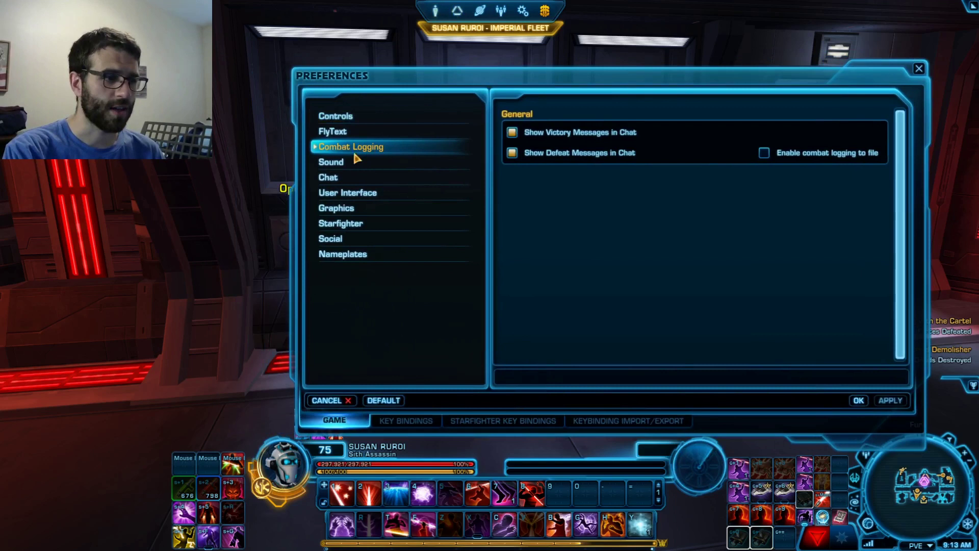
{"action": "left_click", "coordinate": [763, 153]}
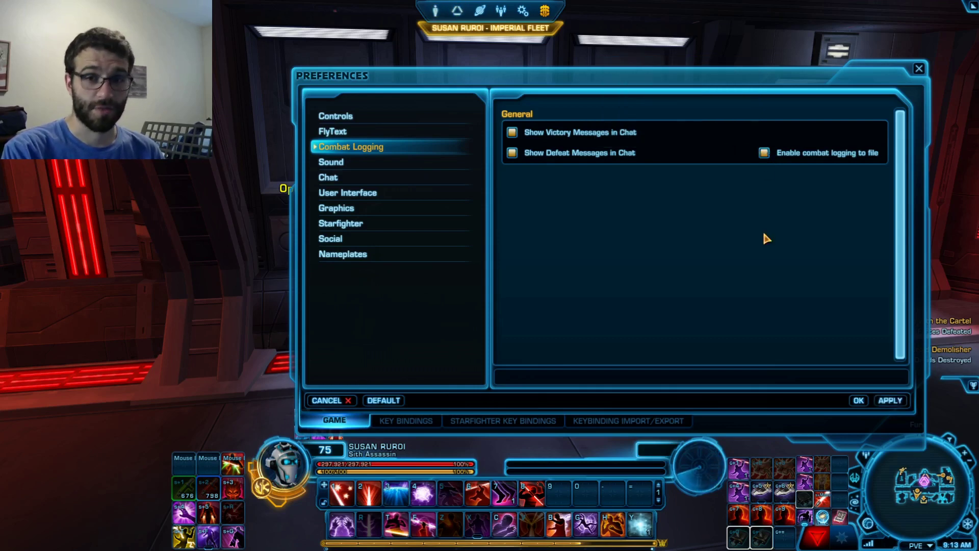
{"action": "left_click", "coordinate": [862, 401]}
{"action": "key", "text": "Escape"}
Target the Operations Training Dummy and attack it briefly to record combat, then leave combat.
{"action": "key", "text": "Tab"}
{"action": "key", "text": "1"}
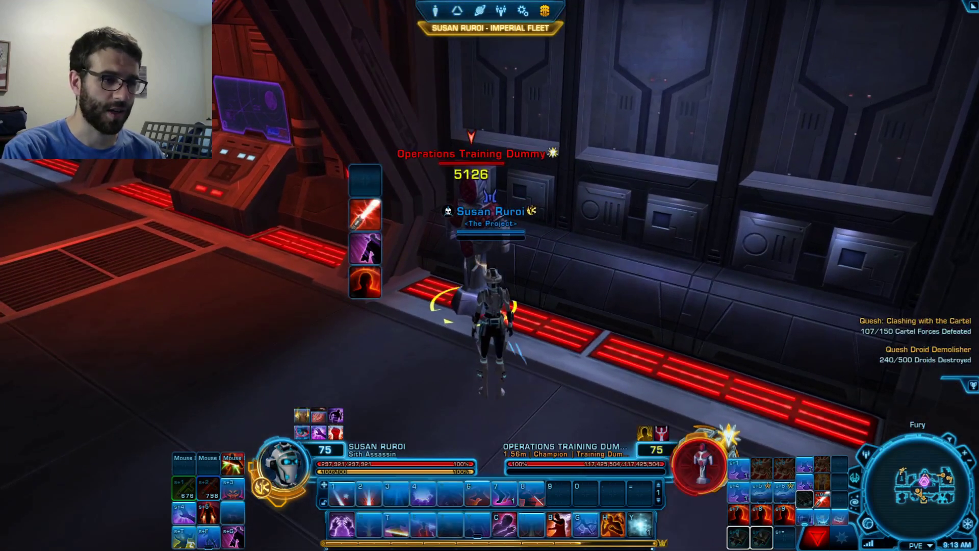
{"action": "key", "text": "1"}
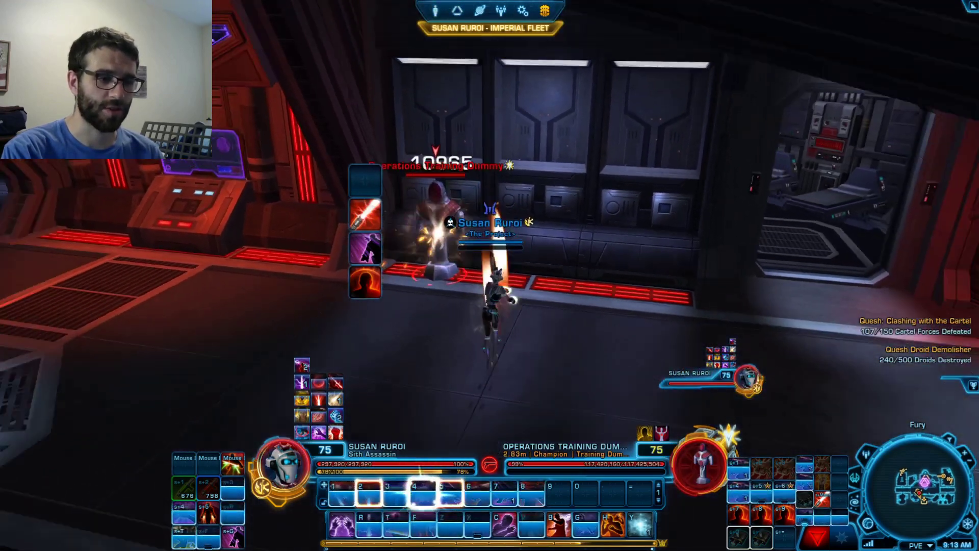
{"action": "key", "text": "y"}
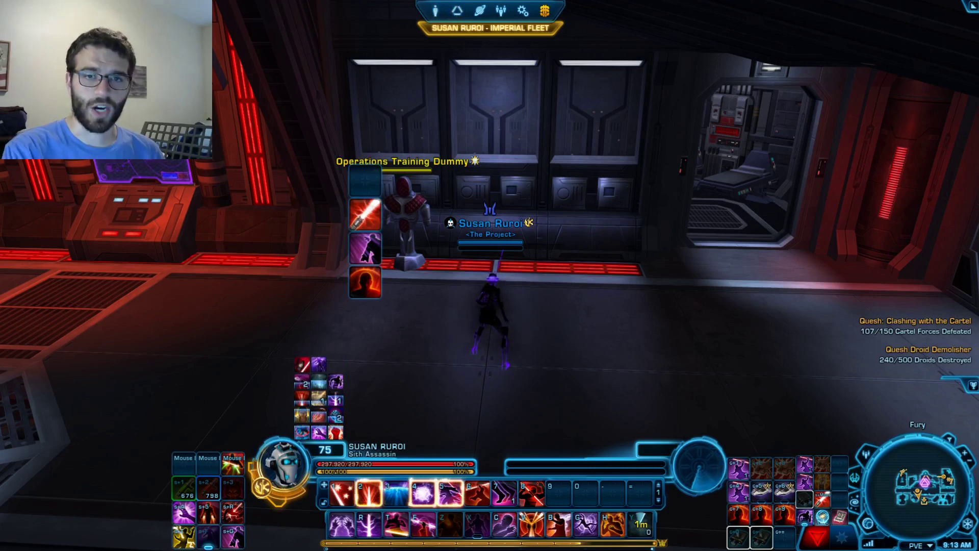
In File Explorer, open the CombatLogs folder inside Documents > Star Wars - The Old Republic.
{"action": "left_click_drag", "start_coordinate": [978, 76], "coordinate": [493, 63]}
{"action": "left_click", "coordinate": [347, 94]}
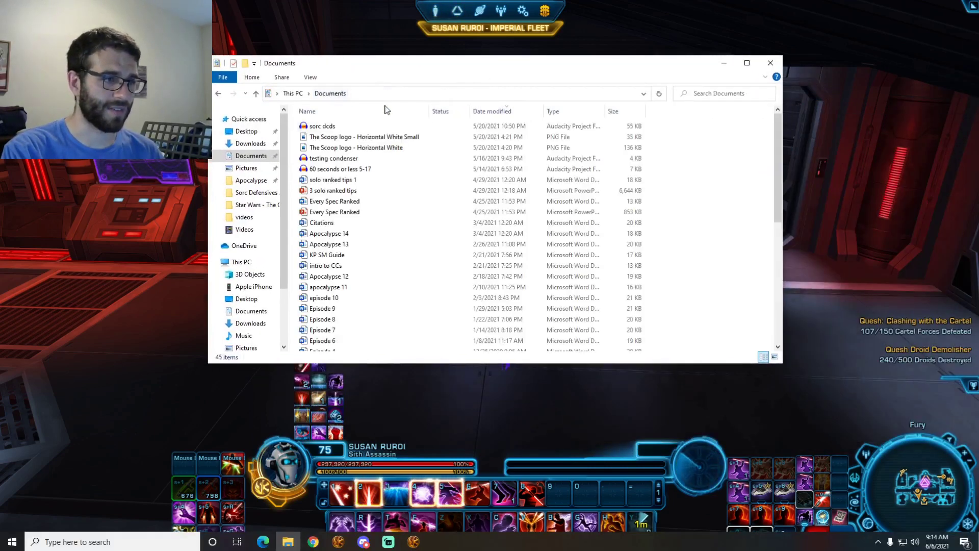
{"action": "scroll", "coordinate": [351, 210], "scroll_direction": "down", "scroll_amount": 1}
{"action": "scroll", "coordinate": [351, 209], "scroll_direction": "down", "scroll_amount": 7}
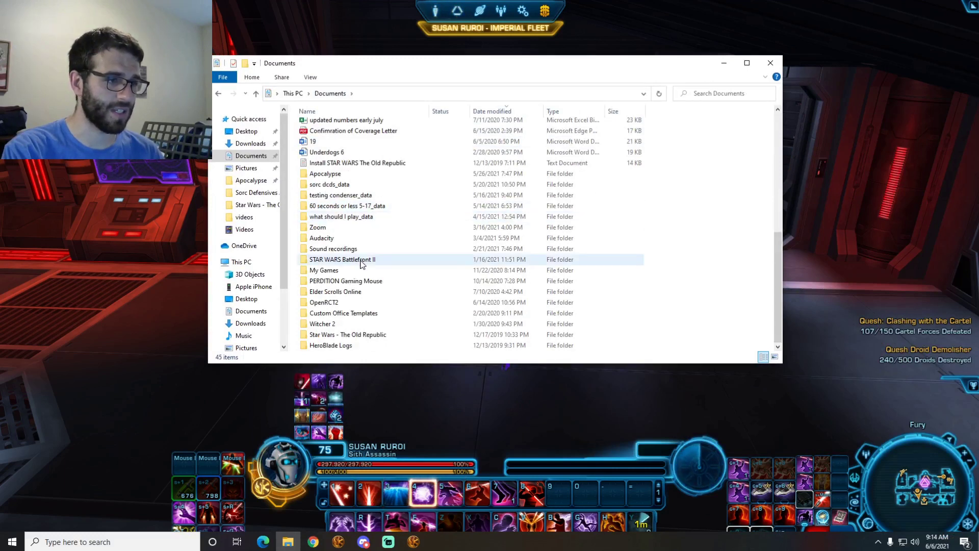
{"action": "double_click", "coordinate": [361, 334]}
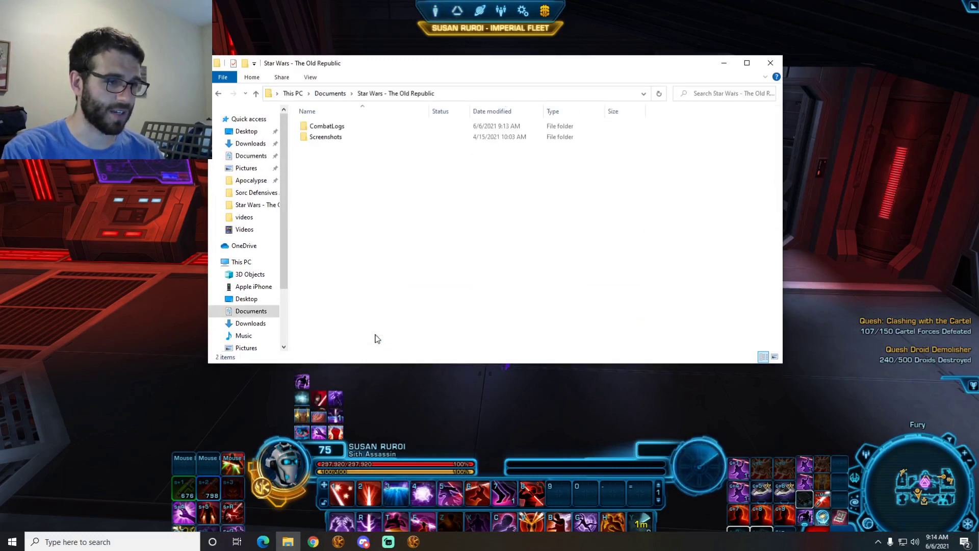
{"action": "double_click", "coordinate": [351, 128]}
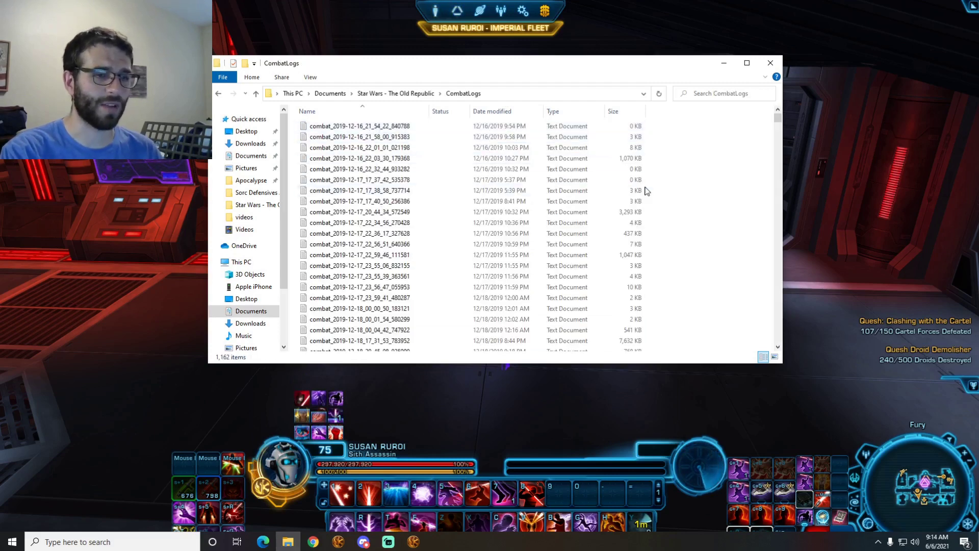
Look through the combat log files and display the full path of the CombatLogs folder.
{"action": "scroll", "coordinate": [646, 198], "scroll_direction": "down", "scroll_amount": 3}
{"action": "scroll", "coordinate": [684, 210], "scroll_direction": "up", "scroll_amount": 15}
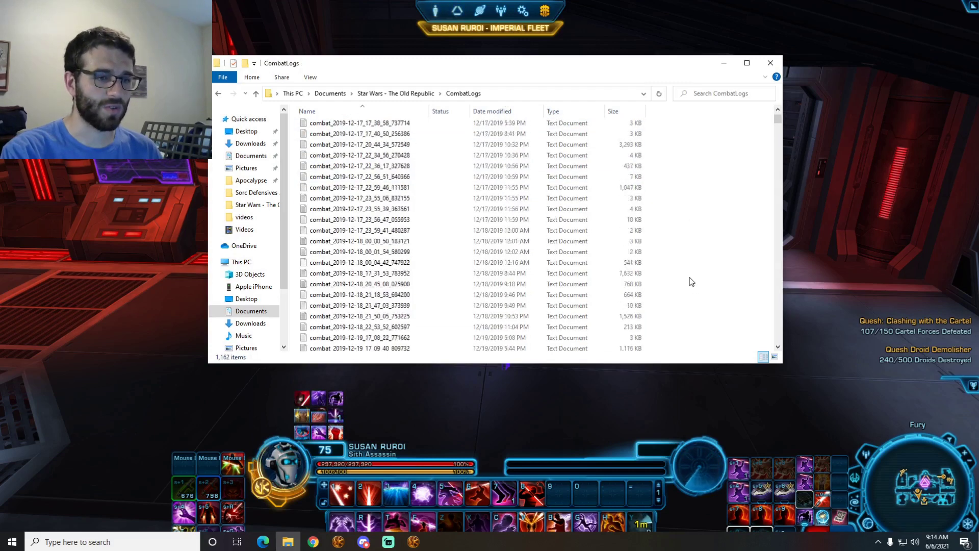
{"action": "left_click_drag", "start_coordinate": [777, 118], "coordinate": [771, 98]}
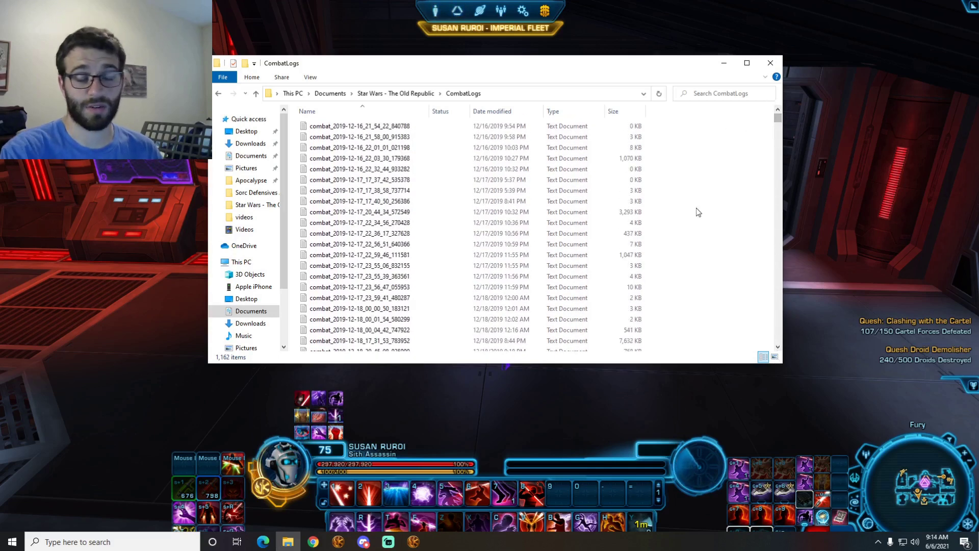
{"action": "left_click_drag", "start_coordinate": [500, 65], "coordinate": [557, 64]}
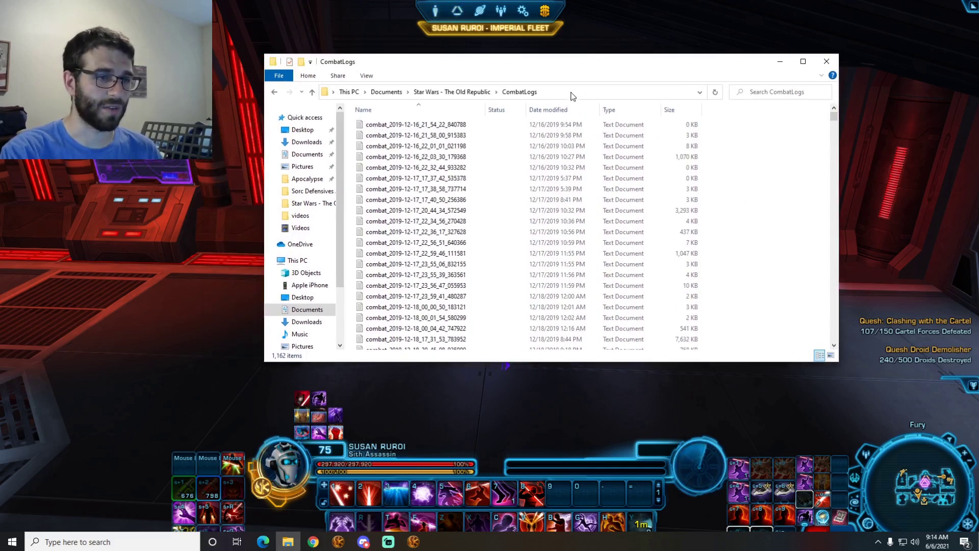
{"action": "left_click", "coordinate": [570, 93]}
{"action": "key", "text": "ctrl+c"}
{"action": "left_click", "coordinate": [610, 94]}
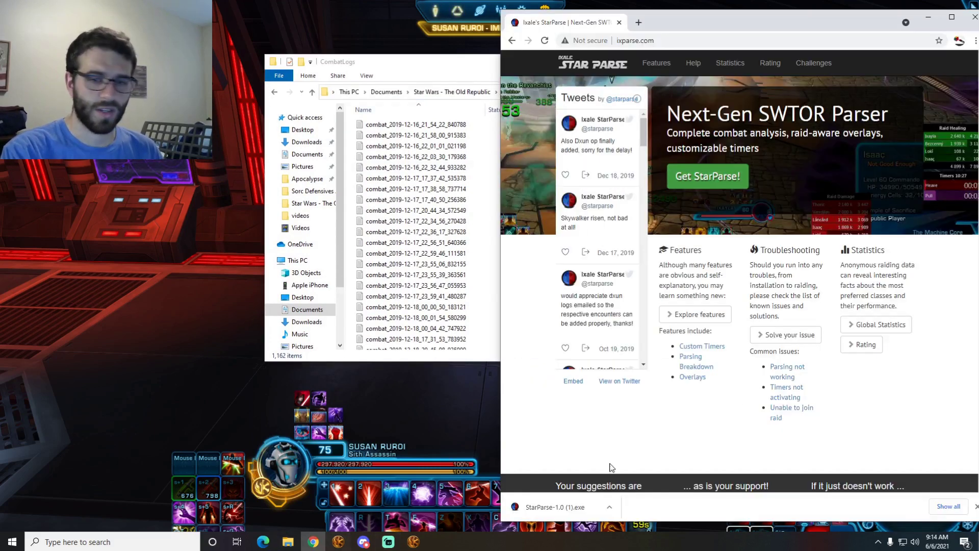
Switch to the browser, run the downloaded StarParse-1.0 (1).exe and install StarParse.
{"action": "left_click", "coordinate": [313, 542]}
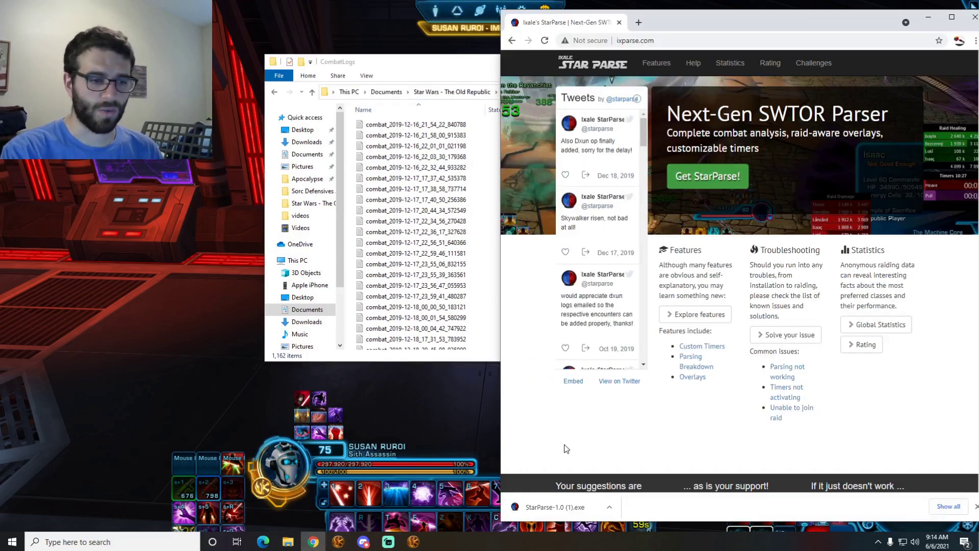
{"action": "left_click", "coordinate": [534, 507]}
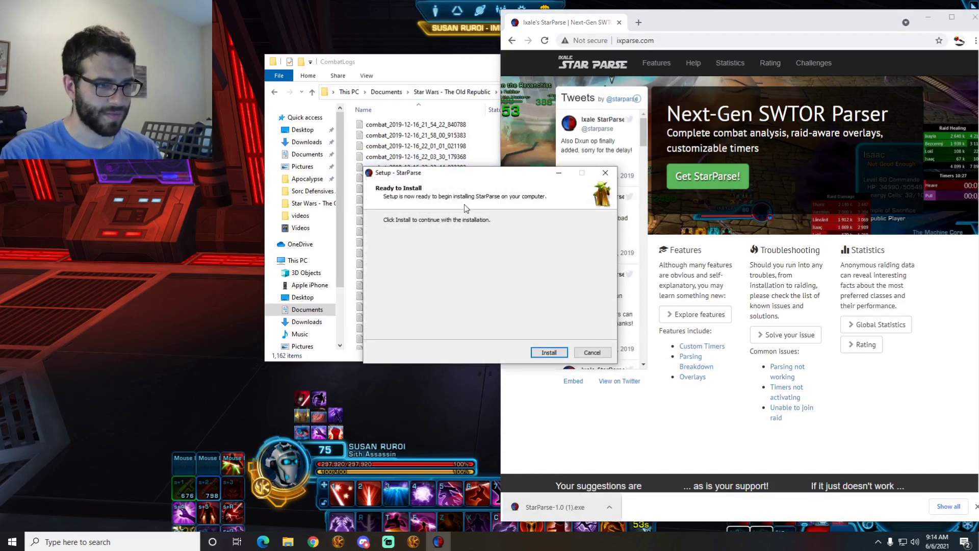
{"action": "left_click", "coordinate": [549, 356]}
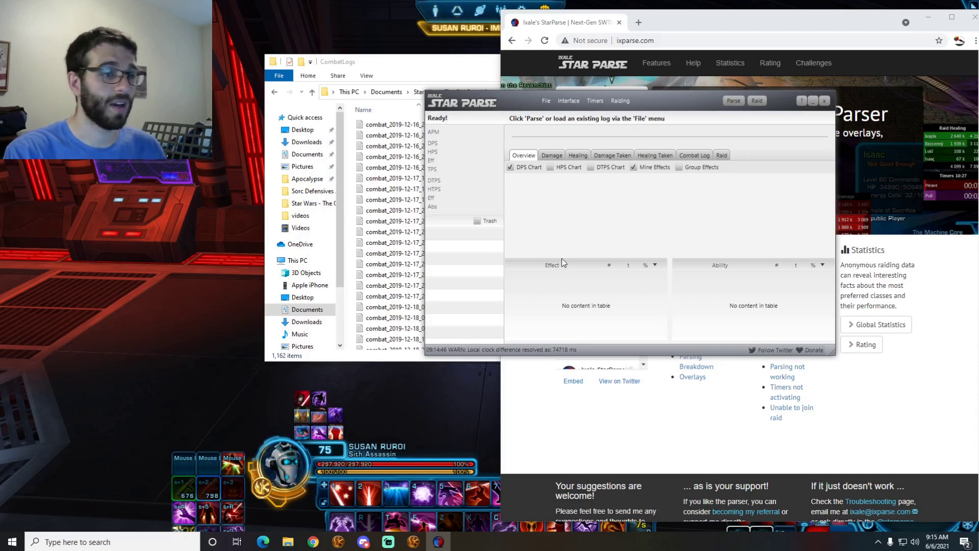
Open the StarParse settings and check the full Log Directory path.
{"action": "left_click", "coordinate": [545, 101]}
{"action": "left_click", "coordinate": [545, 100]}
{"action": "left_click", "coordinate": [546, 101]}
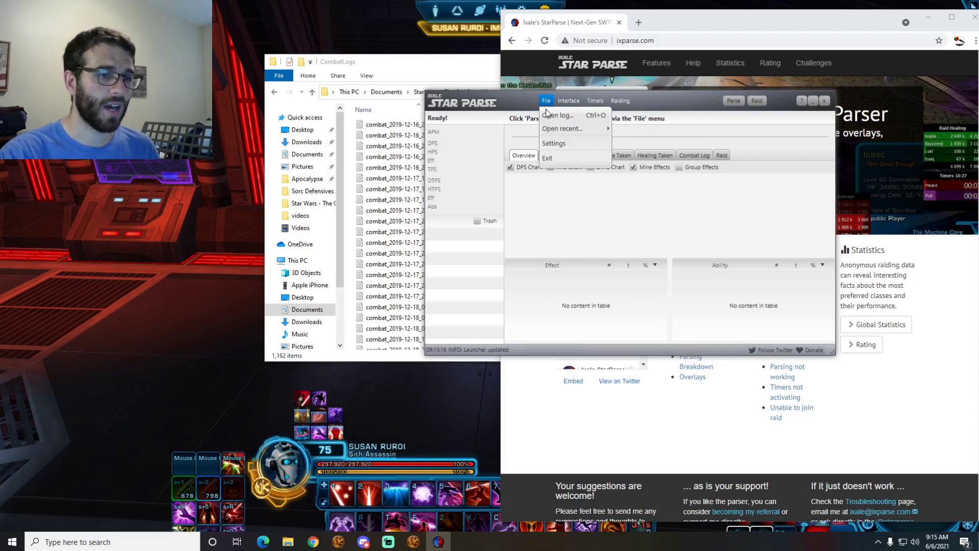
{"action": "left_click", "coordinate": [558, 143]}
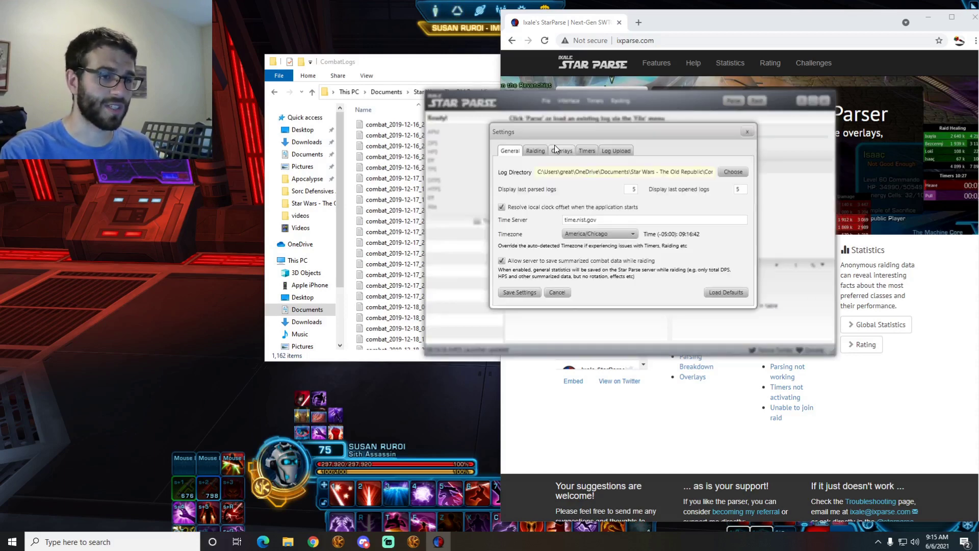
{"action": "left_click_drag", "start_coordinate": [550, 172], "coordinate": [715, 176]}
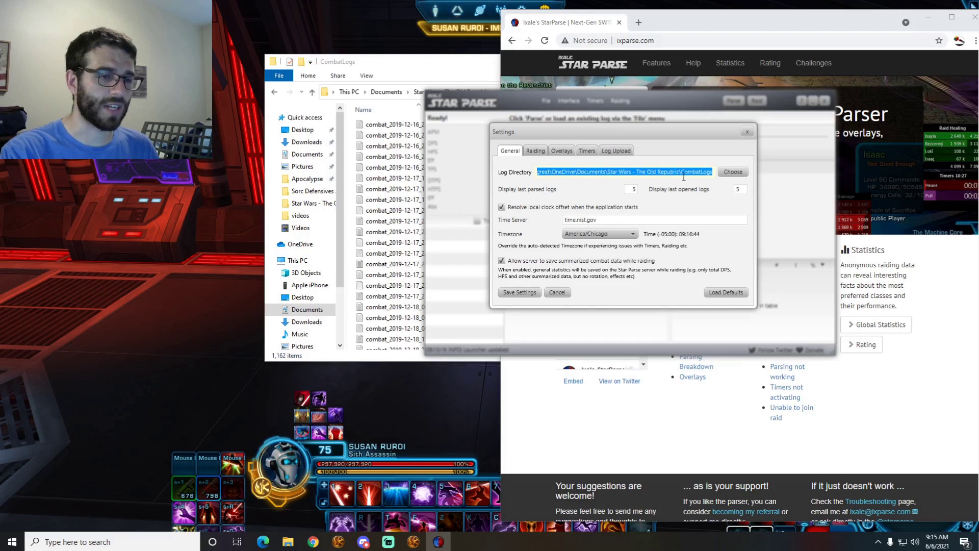
{"action": "left_click", "coordinate": [670, 173]}
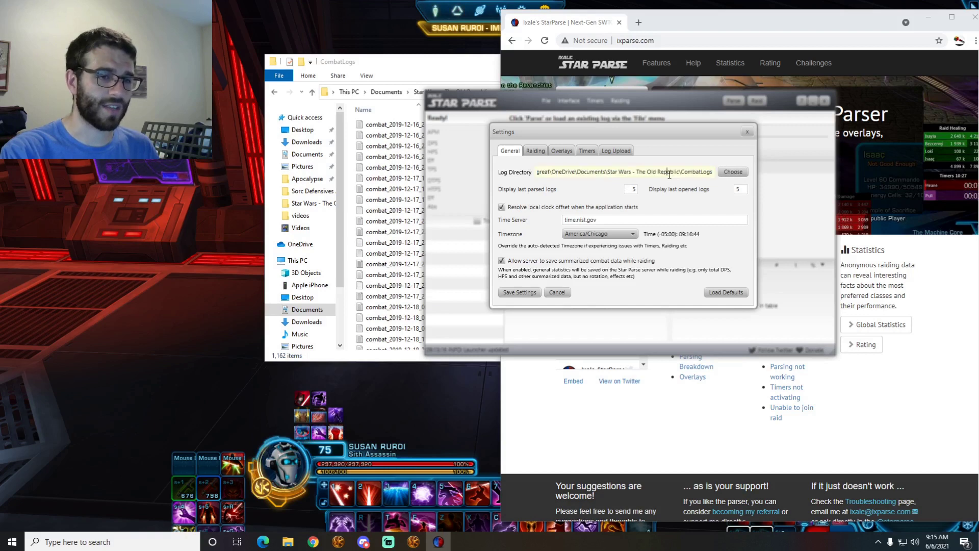
Choose the CombatLogs folder under Documents\Star Wars - The Old Republic as the log directory, and close the settings without saving.
{"action": "left_click", "coordinate": [731, 173]}
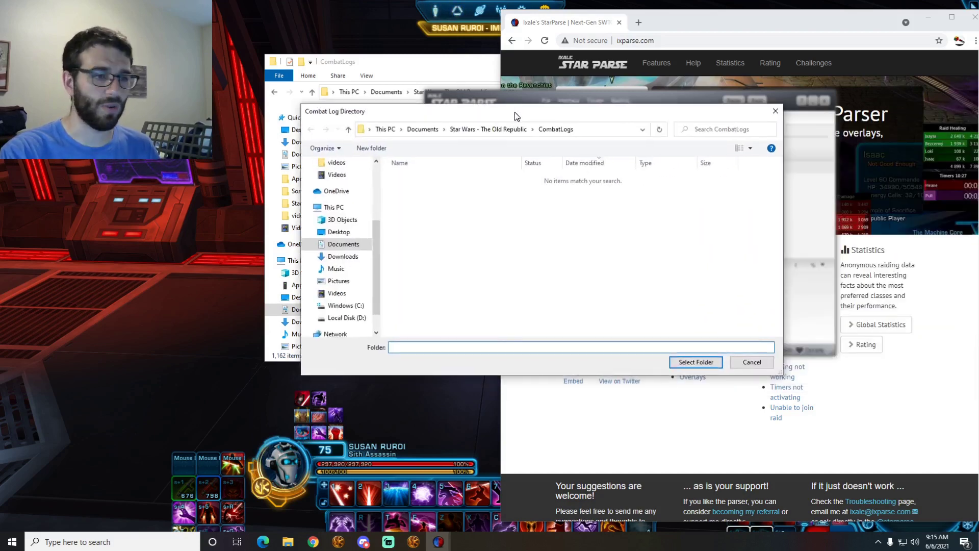
{"action": "left_click", "coordinate": [602, 128]}
{"action": "key", "text": "ctrl+v"}
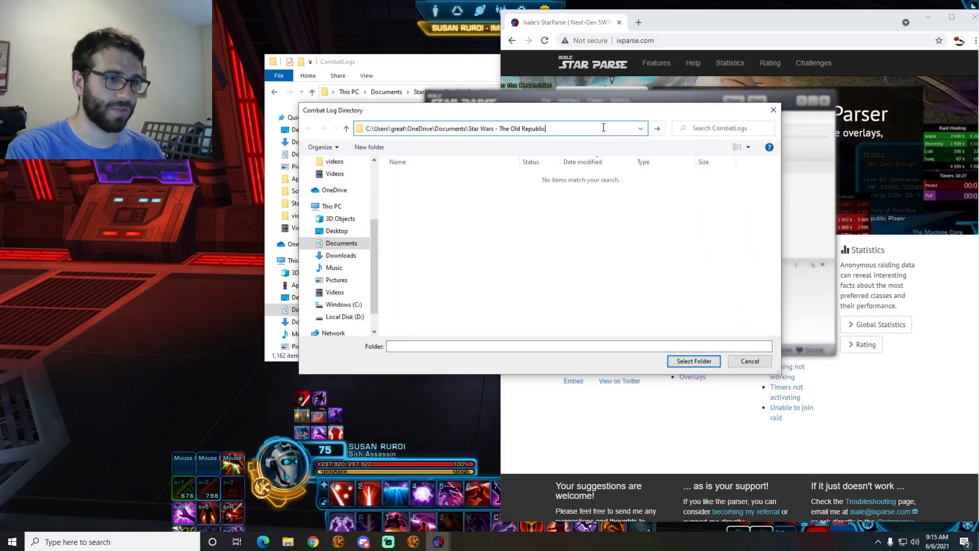
{"action": "key", "text": "Return"}
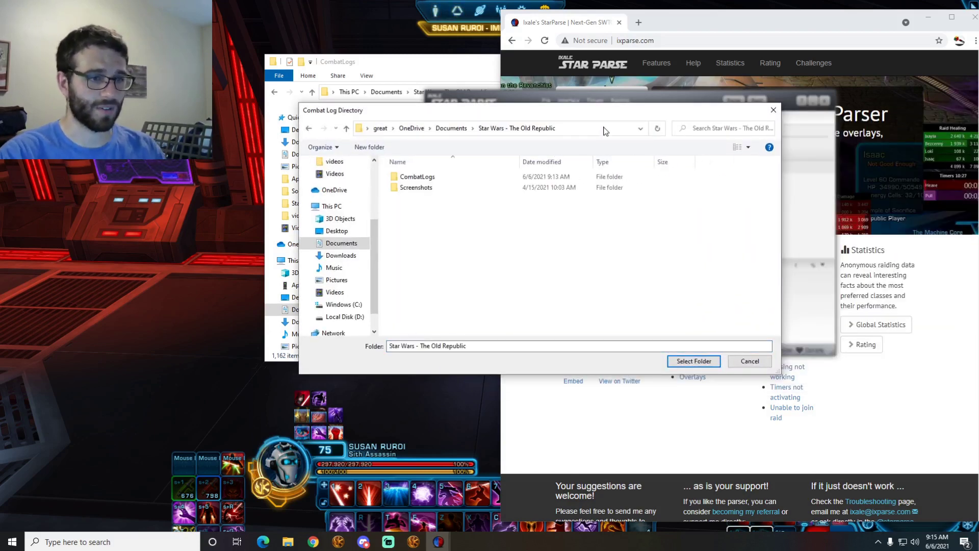
{"action": "double_click", "coordinate": [423, 177]}
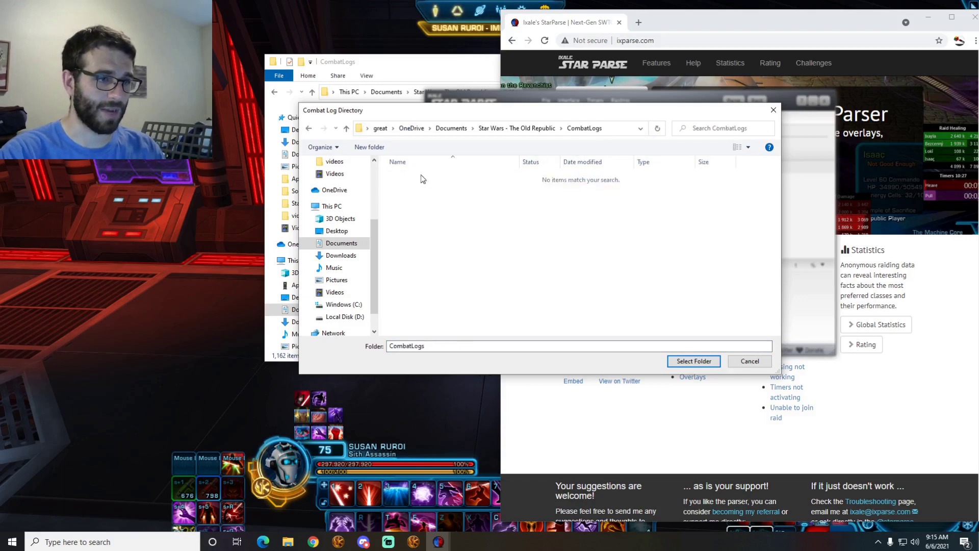
{"action": "left_click", "coordinate": [694, 360]}
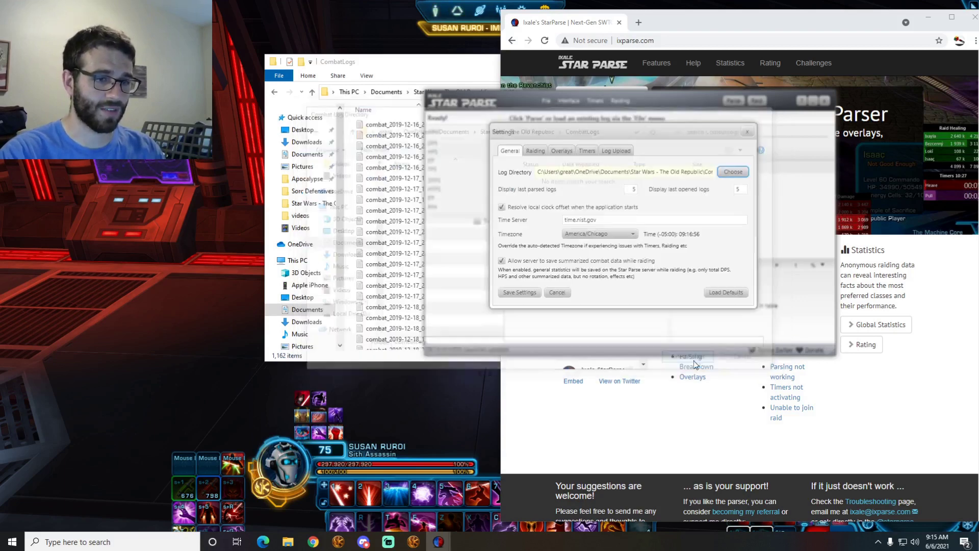
{"action": "left_click", "coordinate": [748, 133]}
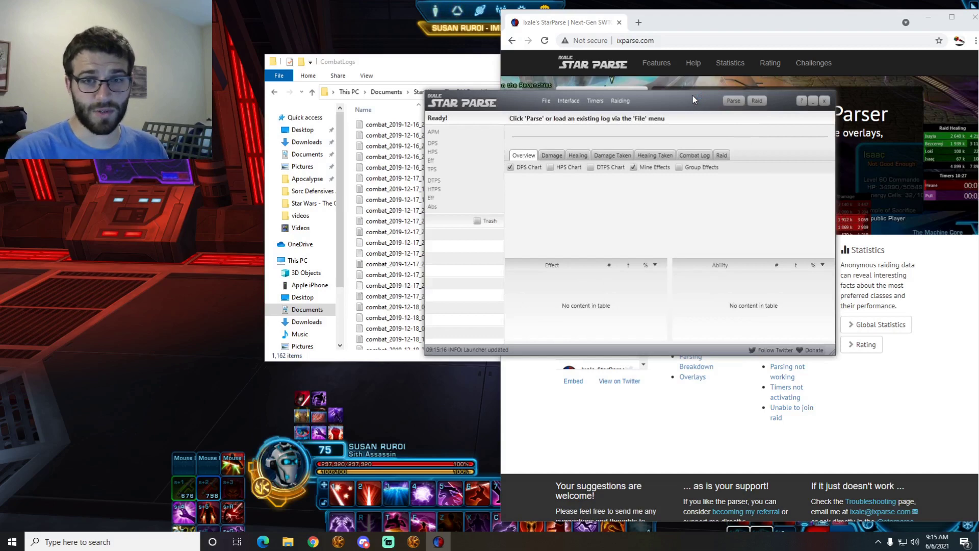
Start live parsing of the combat log and move the StarParse window clear of the web page content.
{"action": "left_click", "coordinate": [733, 101]}
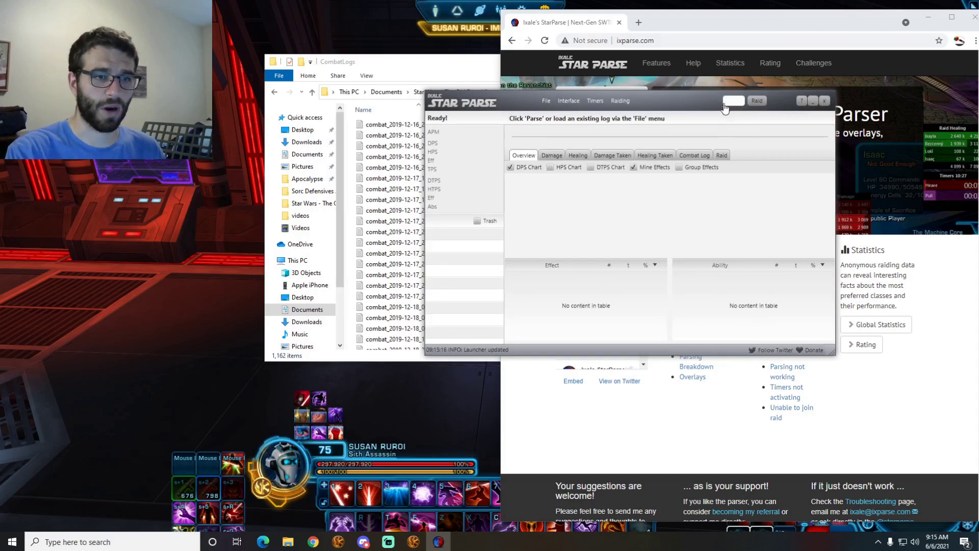
{"action": "left_click_drag", "start_coordinate": [693, 107], "coordinate": [465, 126]}
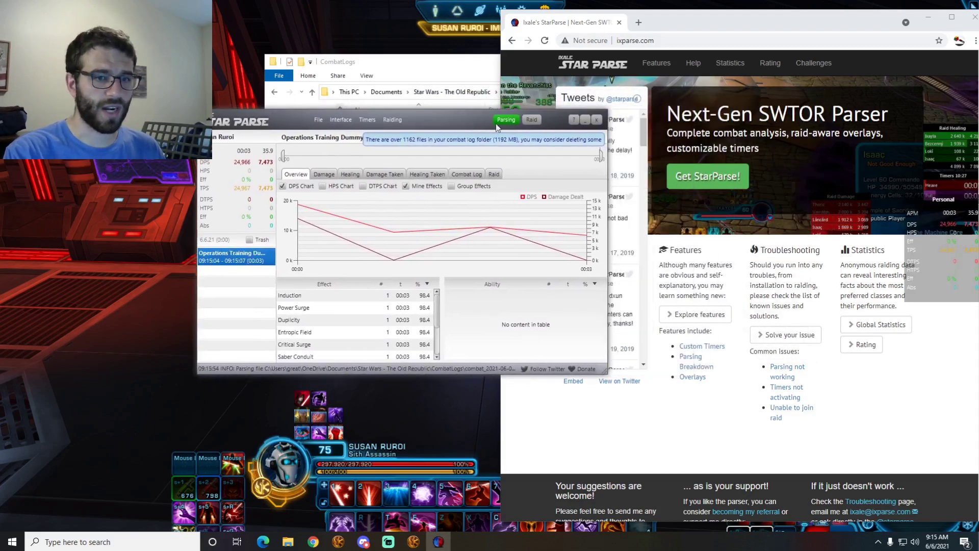
Close the browser and place the Personal overlay over the game, above the quest tracker.
{"action": "left_click_drag", "start_coordinate": [932, 200], "coordinate": [864, 230]}
{"action": "left_click", "coordinate": [974, 17]}
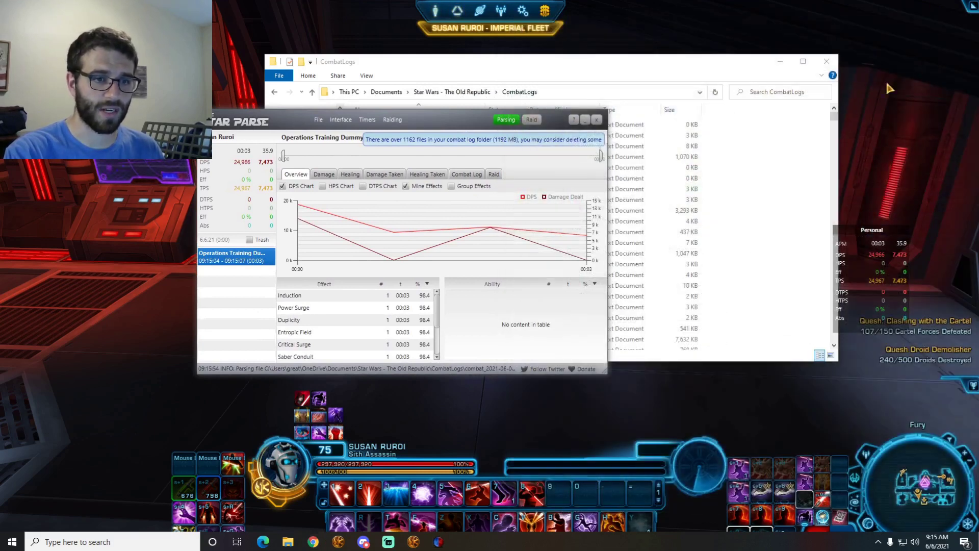
{"action": "left_click_drag", "start_coordinate": [872, 230], "coordinate": [893, 128]}
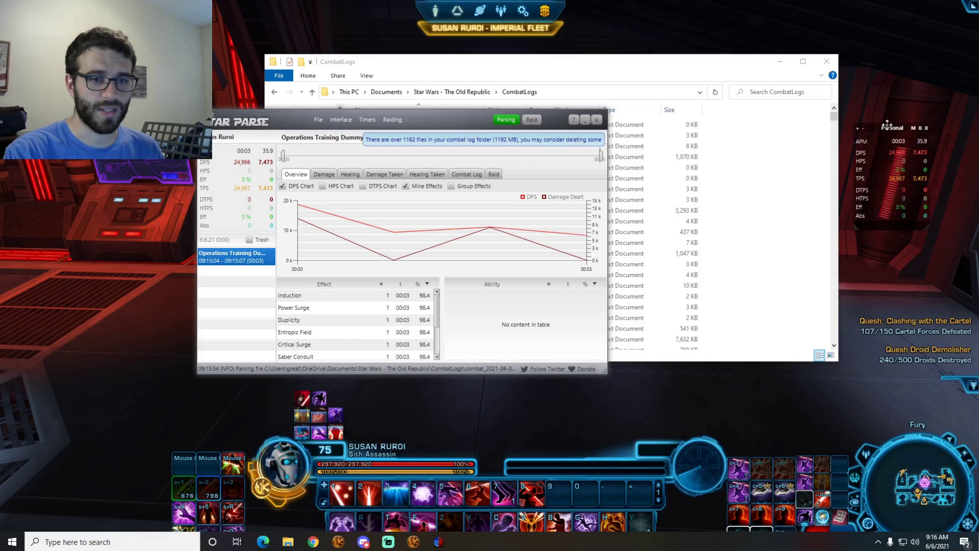
Enlarge the Personal overlay above the quest tracker, lock the overlays and return to the game.
{"action": "left_click_drag", "start_coordinate": [931, 224], "coordinate": [973, 289]}
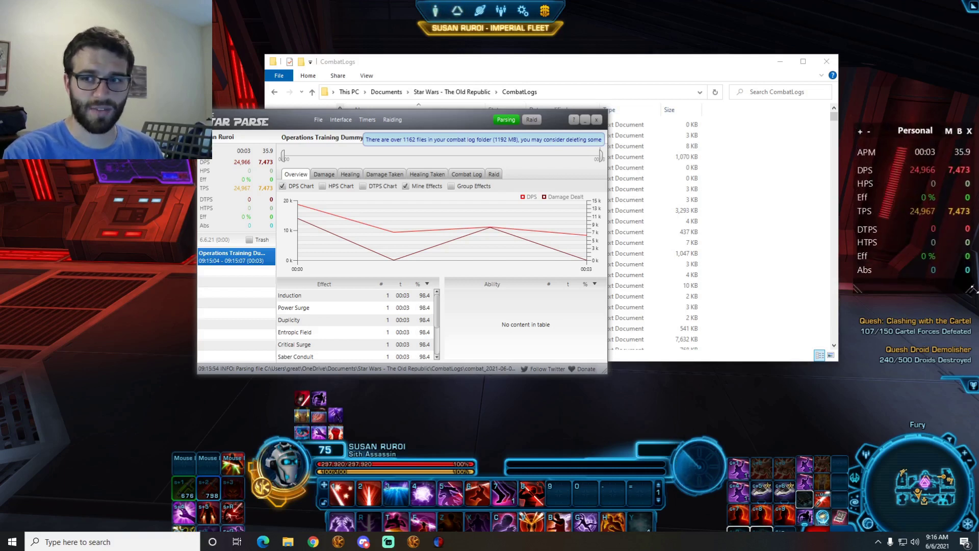
{"action": "left_click", "coordinate": [349, 120]}
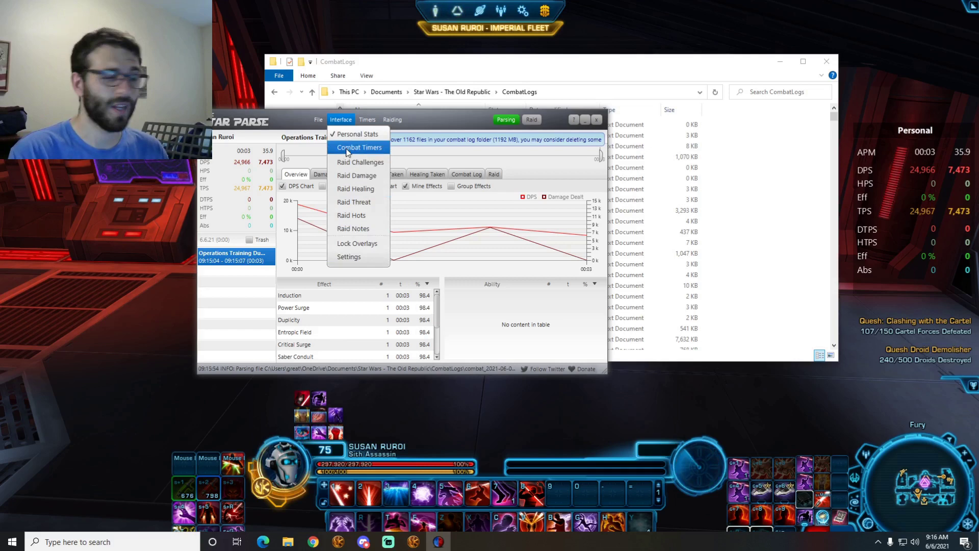
{"action": "left_click", "coordinate": [337, 247]}
{"action": "left_click", "coordinate": [890, 148]}
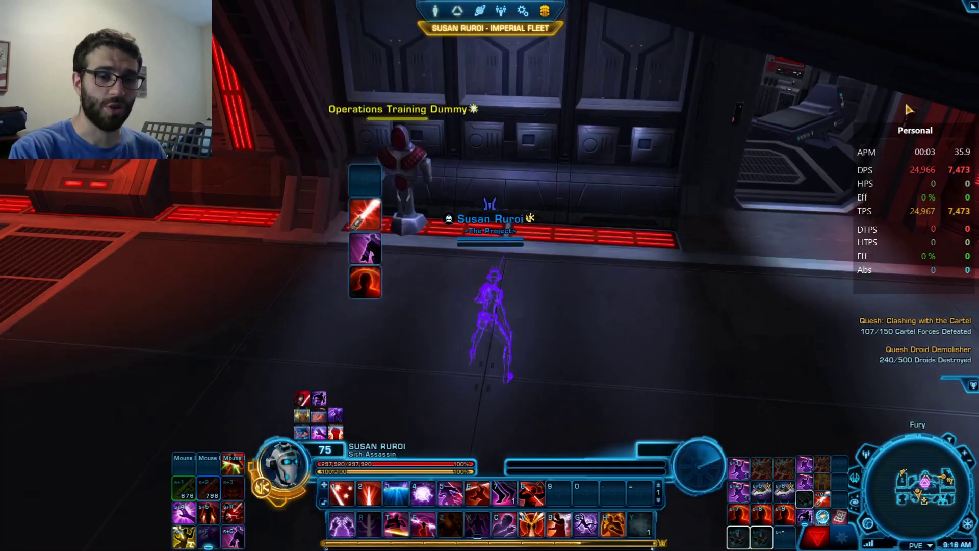
{"action": "left_click_drag", "start_coordinate": [732, 94], "coordinate": [732, 61]}
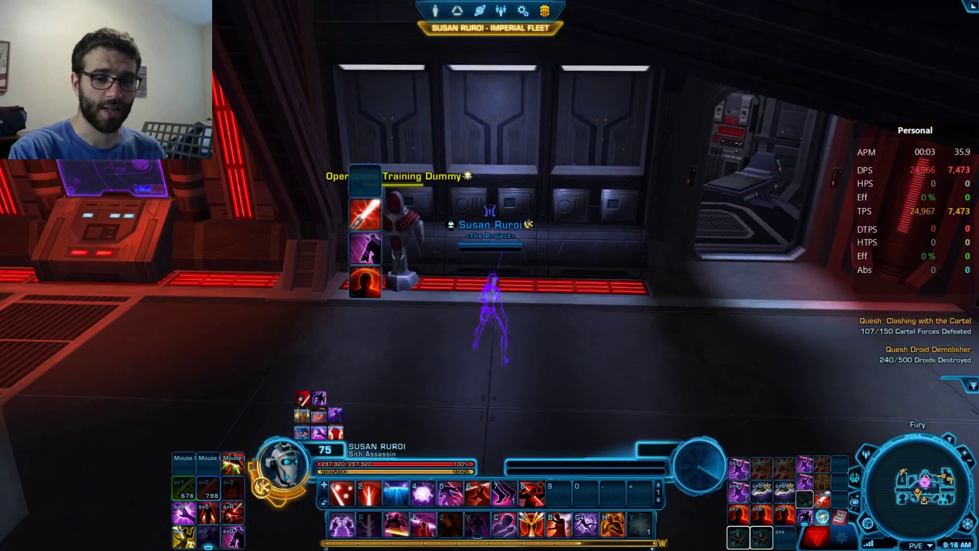
Switch to StarParse, turn on raid mode to join the saved raid group, and turn it off again.
{"action": "key", "text": "alt+Tab"}
{"action": "left_click", "coordinate": [343, 120]}
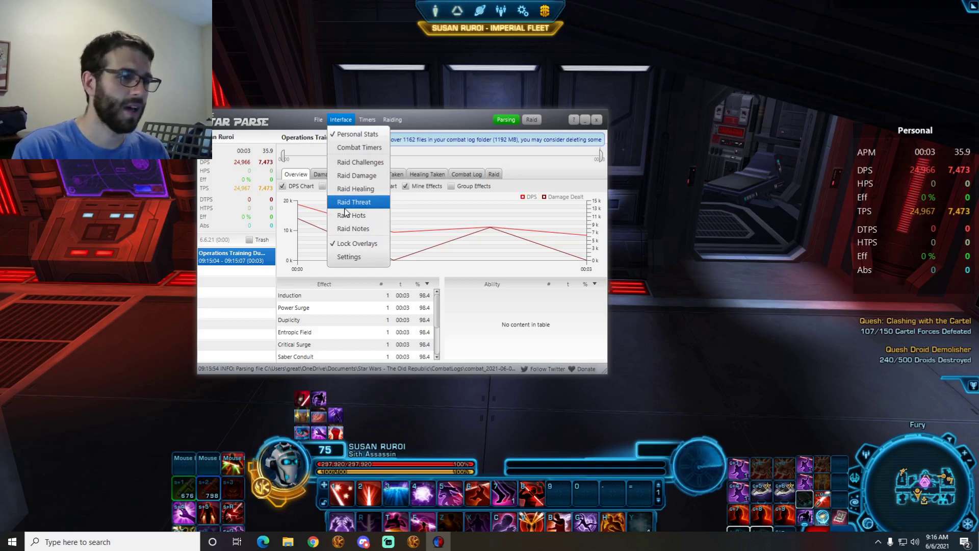
{"action": "left_click", "coordinate": [463, 118]}
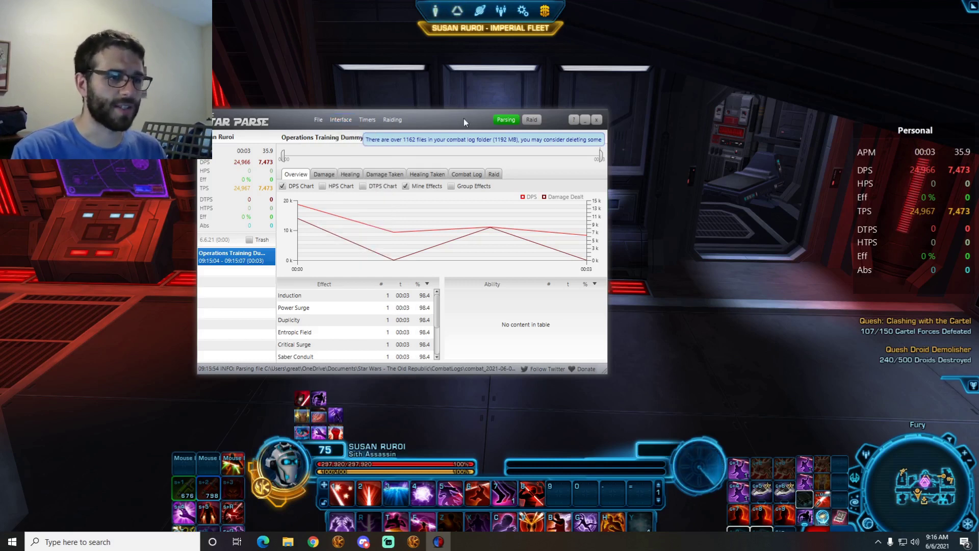
{"action": "left_click", "coordinate": [532, 120]}
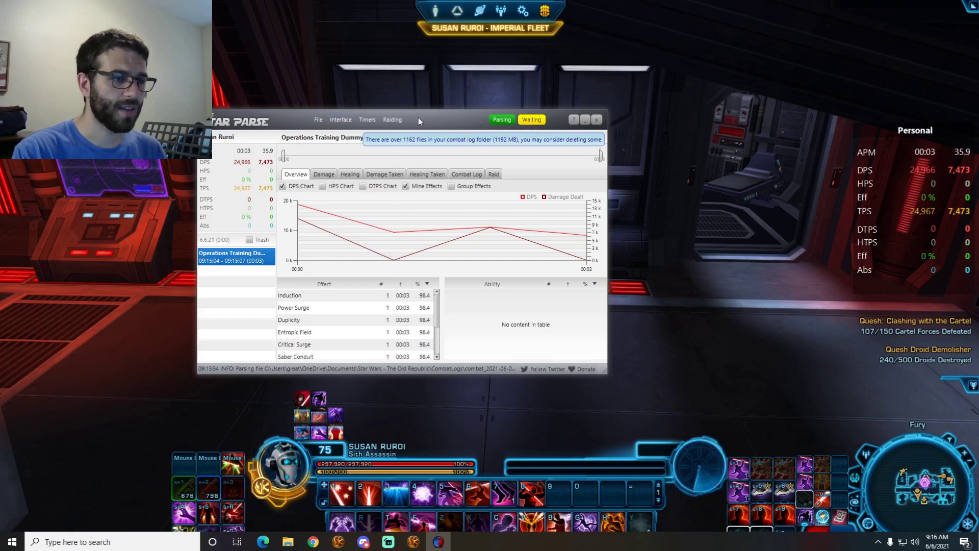
{"action": "left_click", "coordinate": [390, 121]}
{"action": "left_click", "coordinate": [406, 147]}
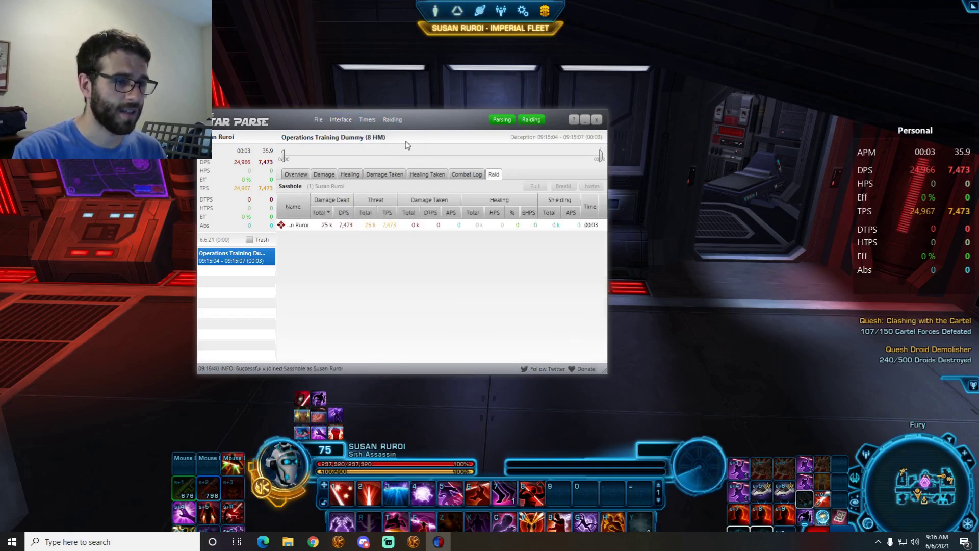
{"action": "left_click", "coordinate": [345, 122]}
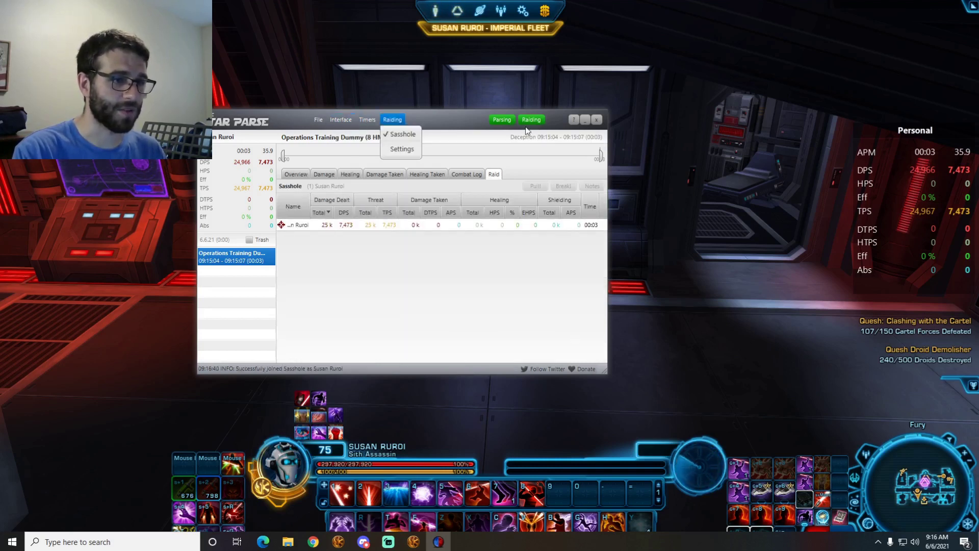
{"action": "left_click", "coordinate": [401, 121]}
Examine the name and password fields for joining or creating a raid group in the Raiding settings, and close the settings.
{"action": "left_click", "coordinate": [394, 120]}
{"action": "left_click", "coordinate": [392, 149]}
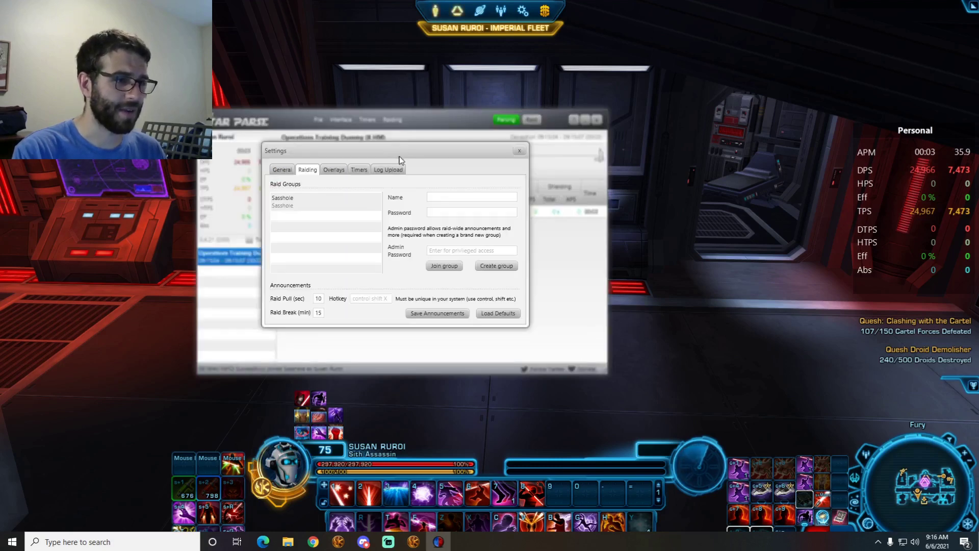
{"action": "left_click", "coordinate": [471, 196]}
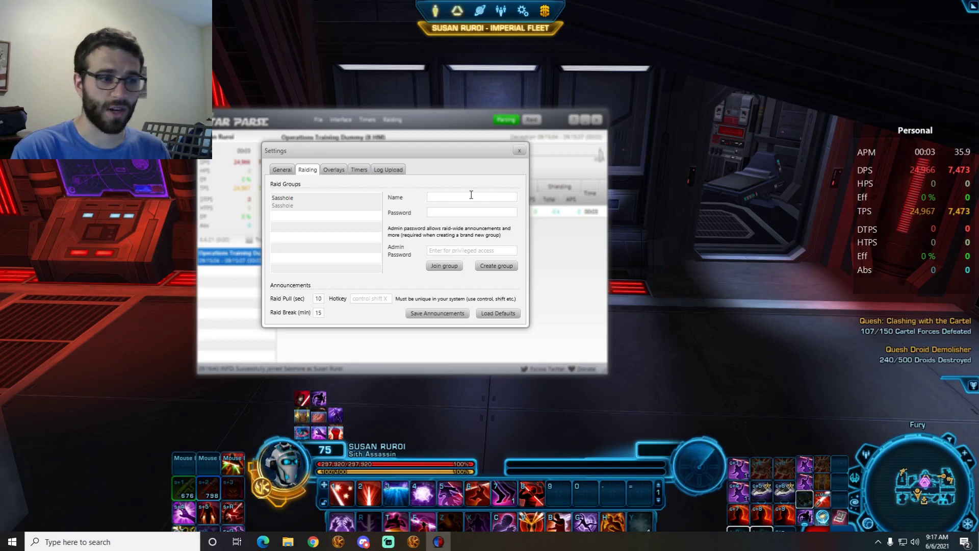
{"action": "left_click", "coordinate": [472, 195]}
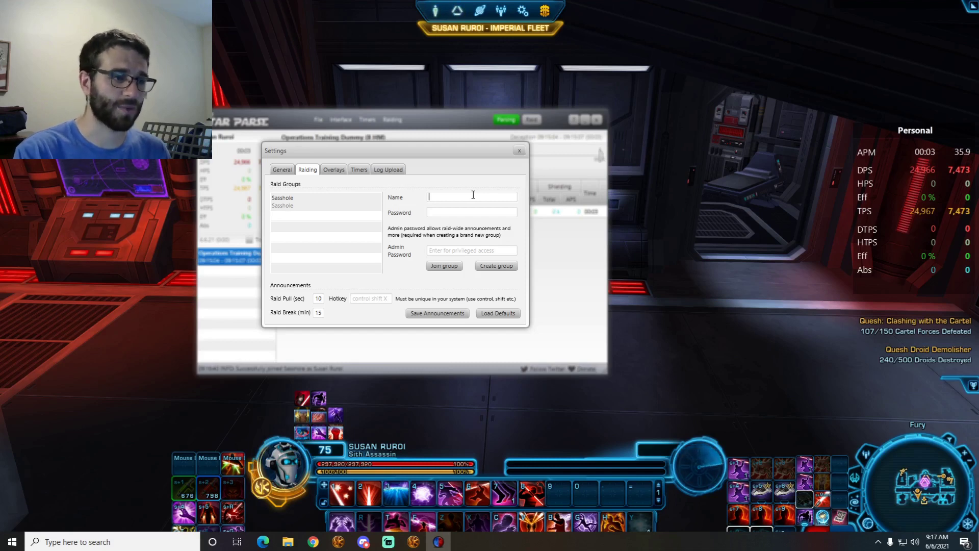
{"action": "left_click", "coordinate": [519, 151]}
{"action": "left_click", "coordinate": [392, 120]}
{"action": "left_click", "coordinate": [394, 150]}
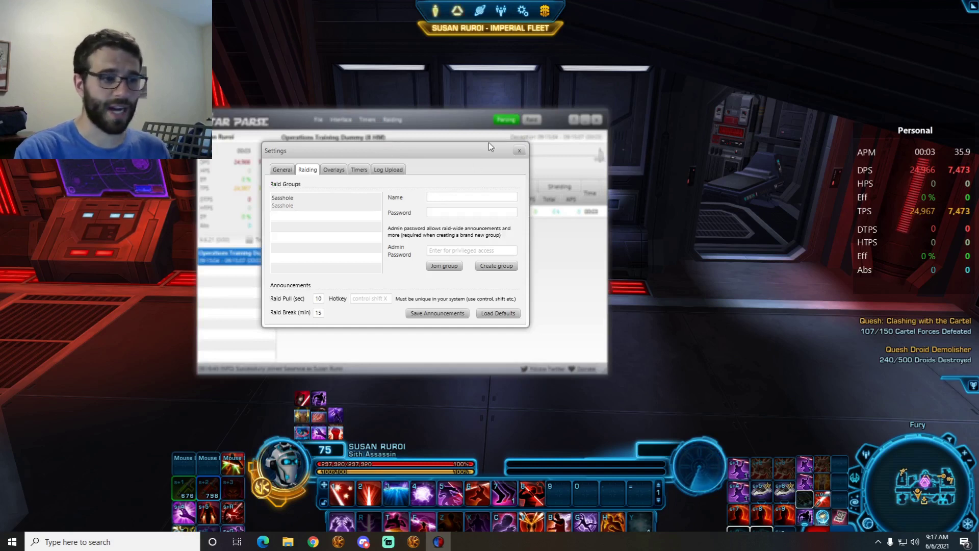
{"action": "left_click", "coordinate": [519, 151]}
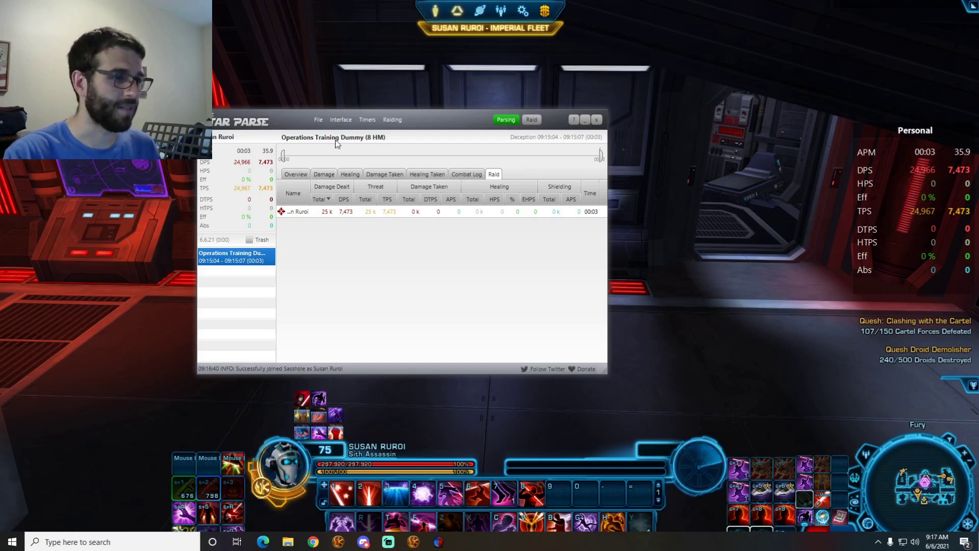
Return to the game, target the Operations Training Dummy and move into melee range.
{"action": "left_click", "coordinate": [369, 56]}
{"action": "key", "text": "Tab"}
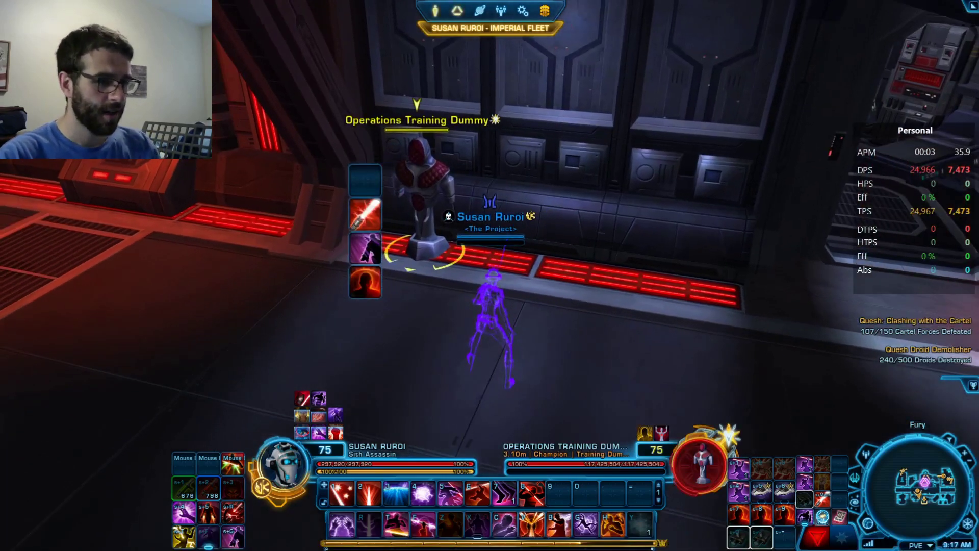
{"action": "key", "text": "e"}
{"action": "key", "text": "w"}
Fight the Operations Training Dummy with a series of attack abilities to feed the live parse.
{"action": "key", "text": "4"}
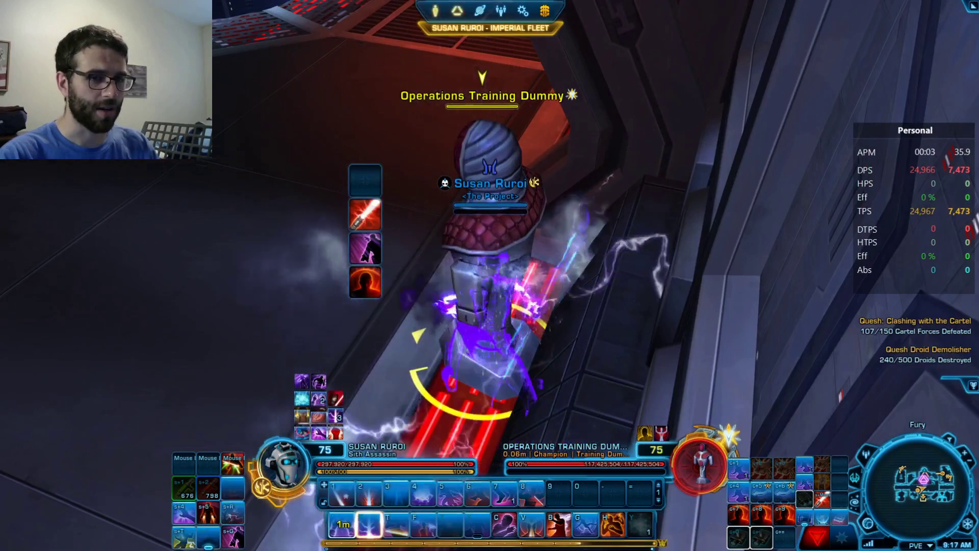
{"action": "key", "text": "4"}
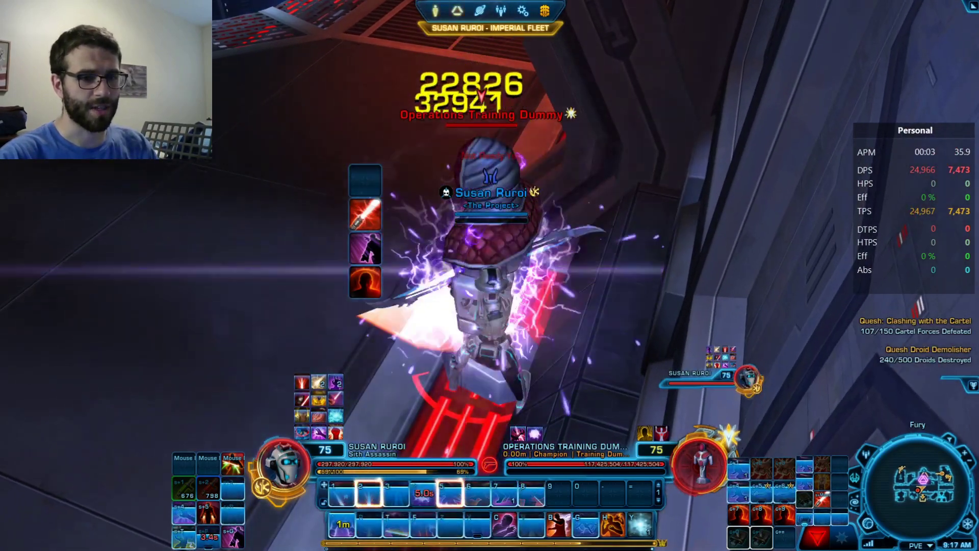
{"action": "key", "text": "5"}
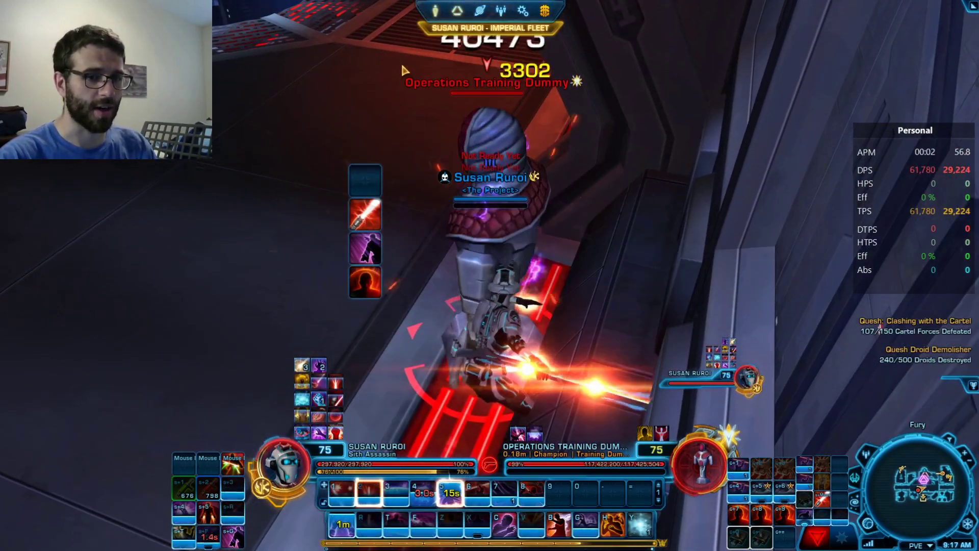
{"action": "key", "text": "2"}
{"action": "left_click_drag", "start_coordinate": [634, 212], "coordinate": [647, 209]}
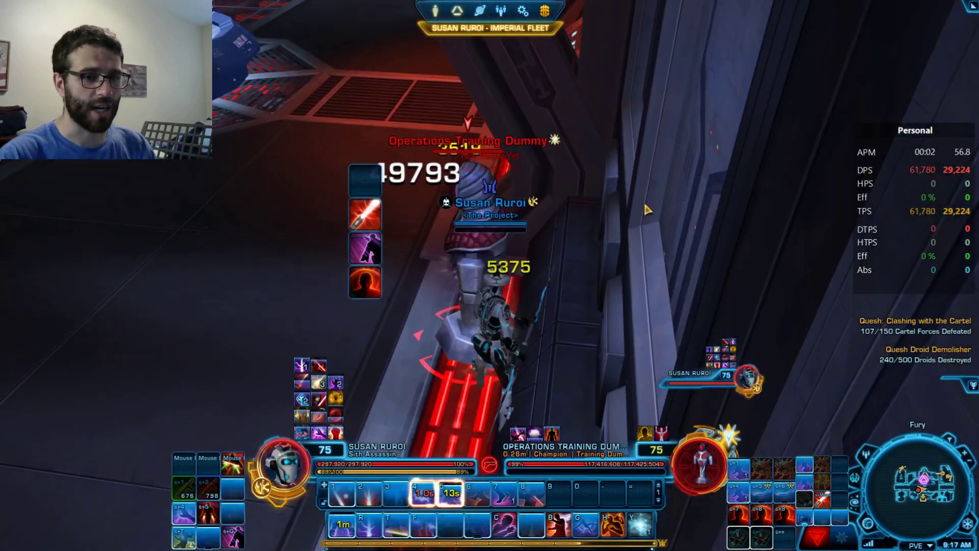
{"action": "key", "text": "3"}
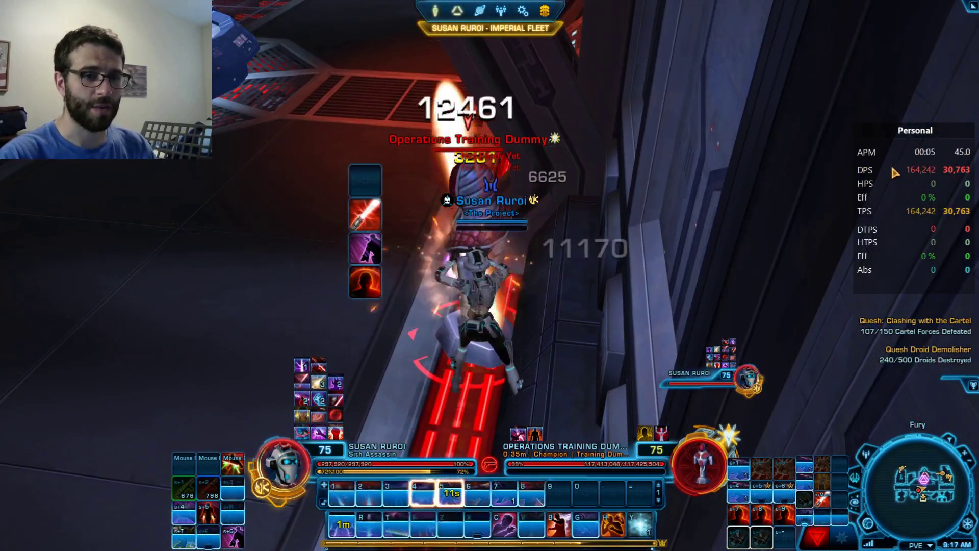
{"action": "key", "text": "2"}
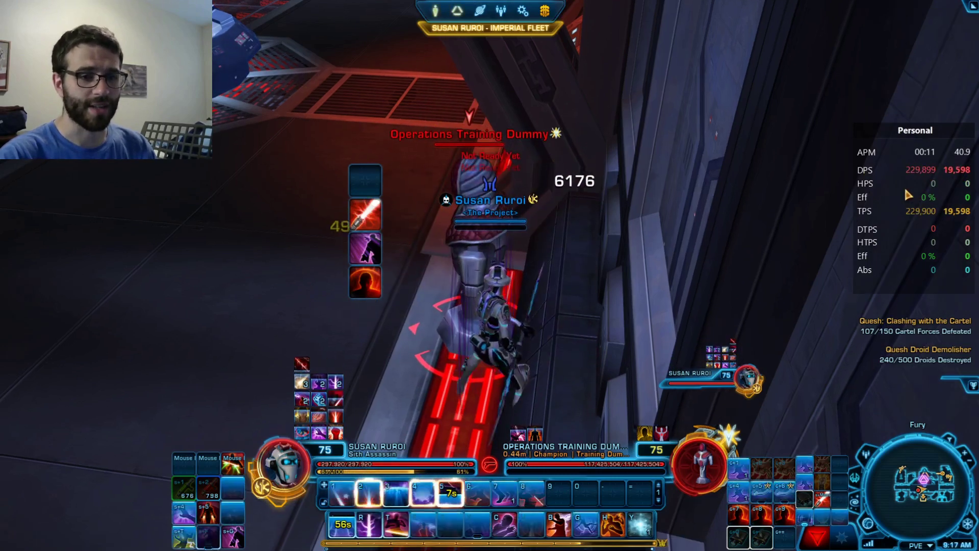
{"action": "key", "text": "1"}
{"action": "key", "text": "q"}
{"action": "key", "text": "e"}
{"action": "key", "text": "1"}
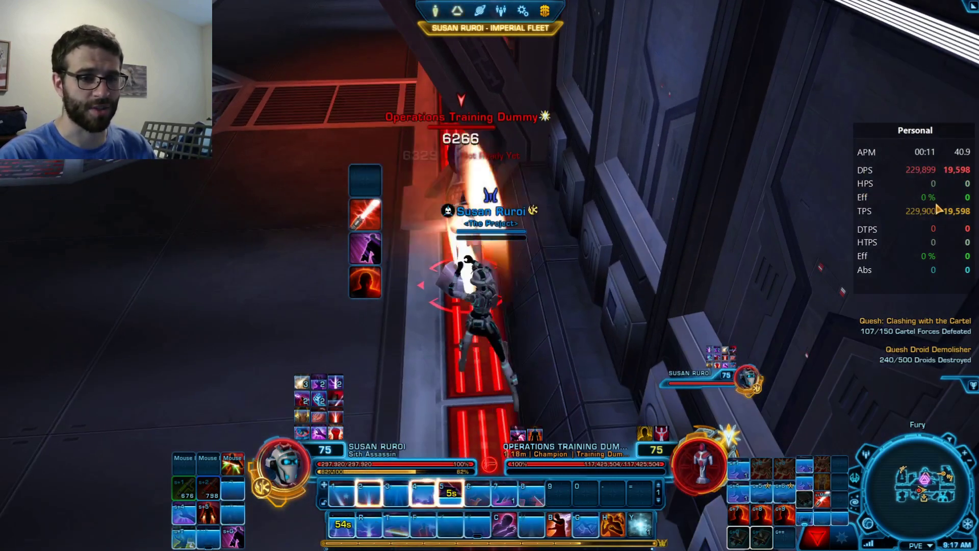
{"action": "key", "text": "1"}
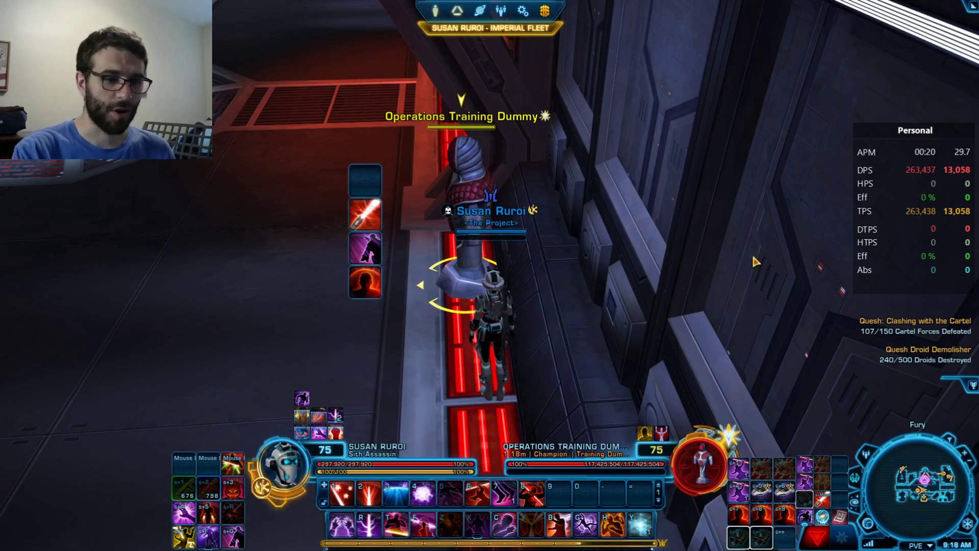
{"action": "key", "text": "space"}
Switch to StarParse, unlock the overlays to shrink the Personal overlay, lock them again and return to the game.
{"action": "key", "text": "alt+Tab"}
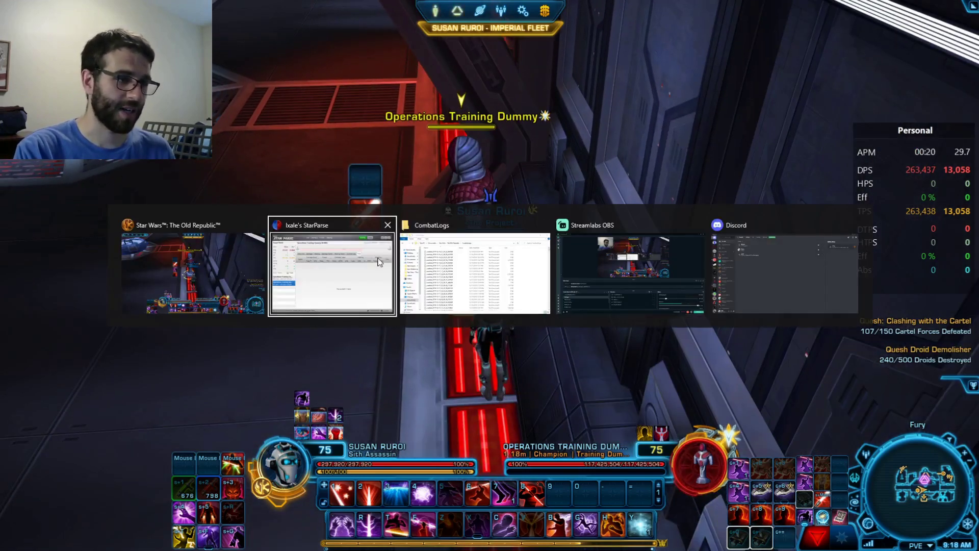
{"action": "left_click", "coordinate": [341, 119]}
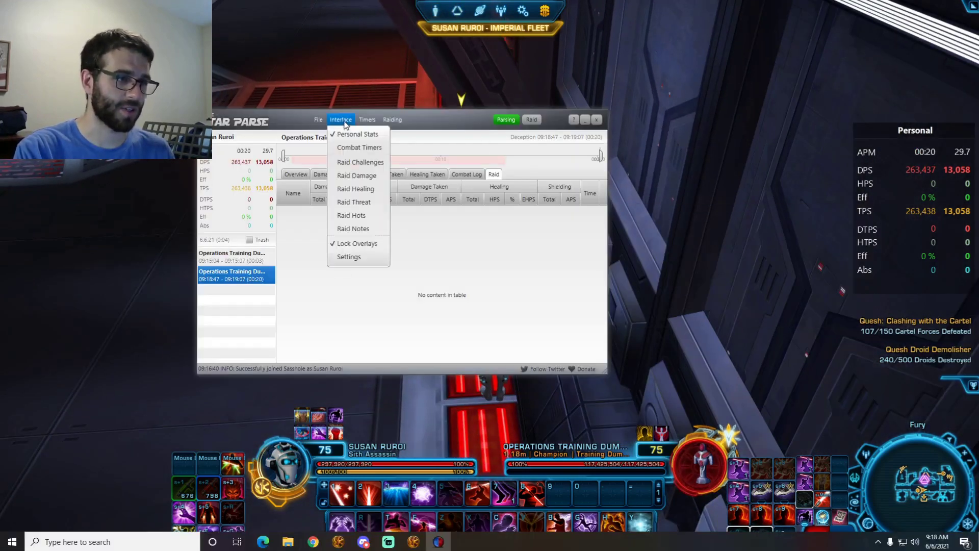
{"action": "left_click", "coordinate": [354, 256]}
{"action": "left_click_drag", "start_coordinate": [969, 289], "coordinate": [932, 225]}
{"action": "left_click", "coordinate": [340, 120]}
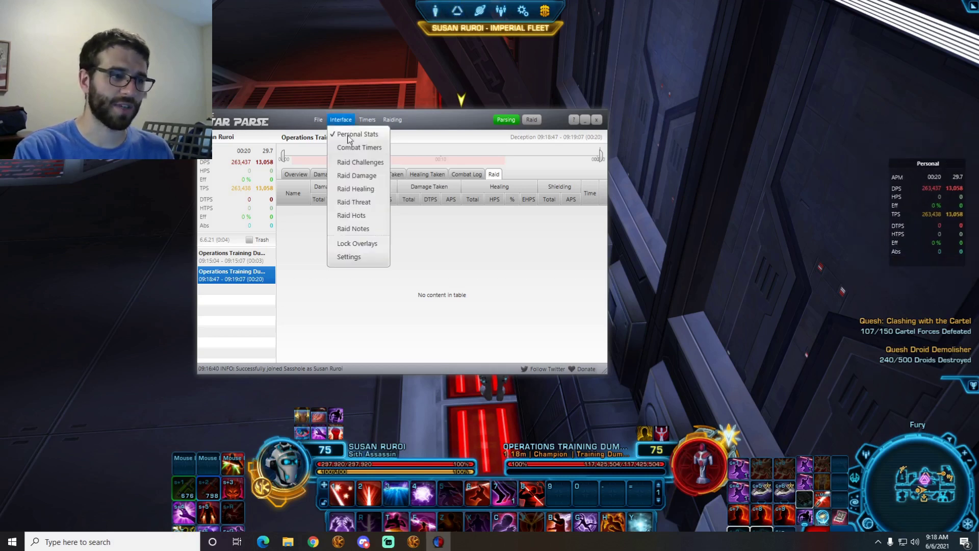
{"action": "left_click", "coordinate": [349, 256]}
{"action": "left_click", "coordinate": [595, 121]}
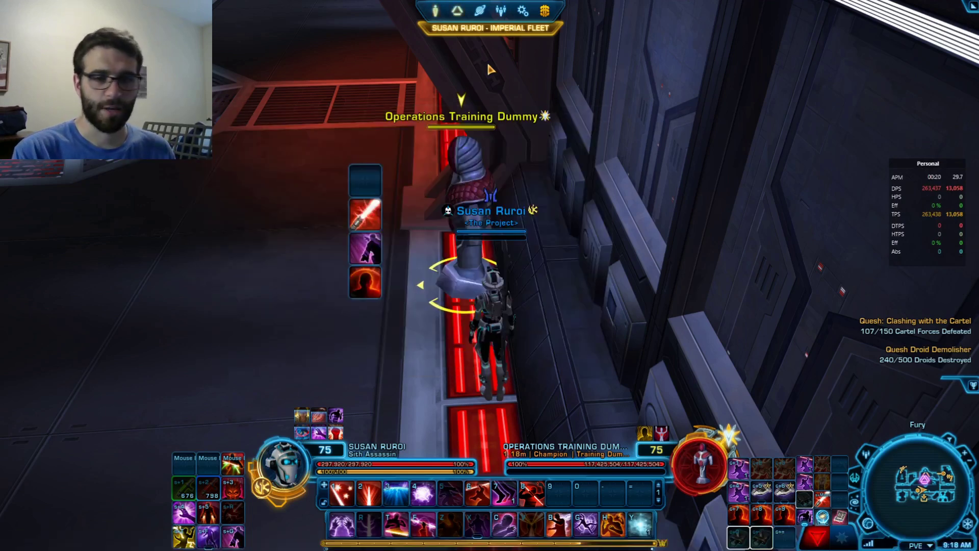